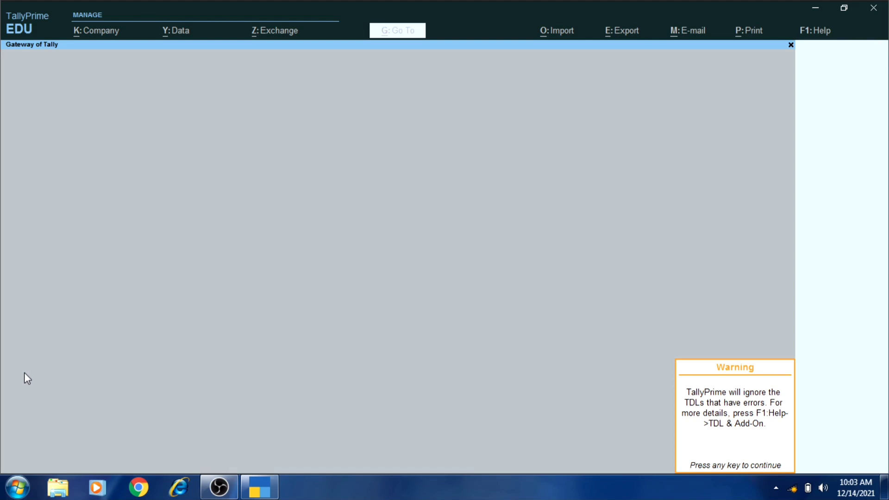
Dismiss the TDL warning and open a new sales voucher for Abc Company
key("Return")
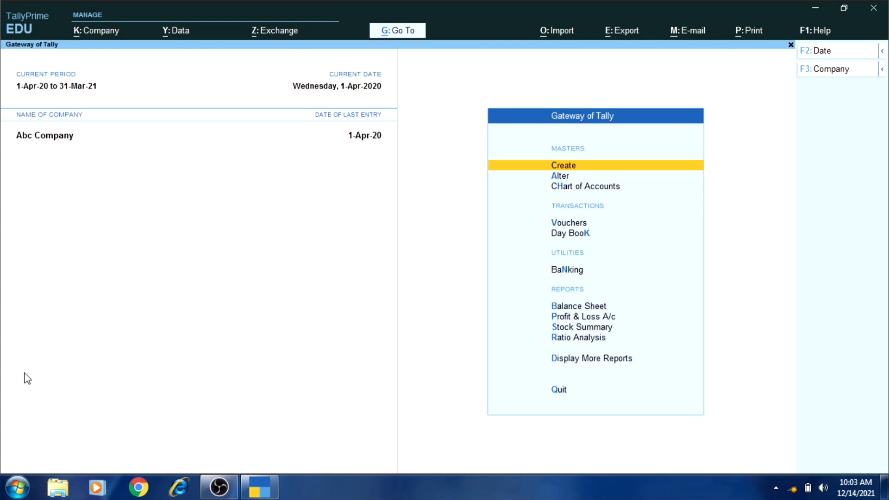
key("Down")
key("Down")
key("Down")
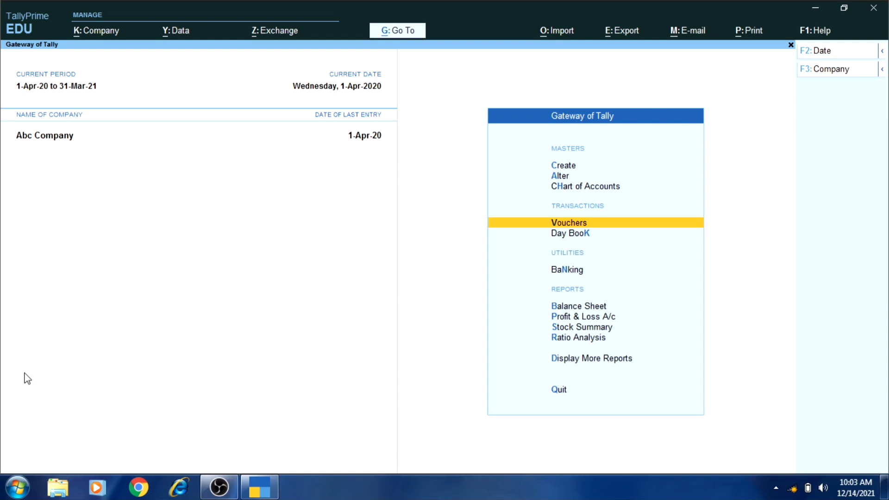
key("Return")
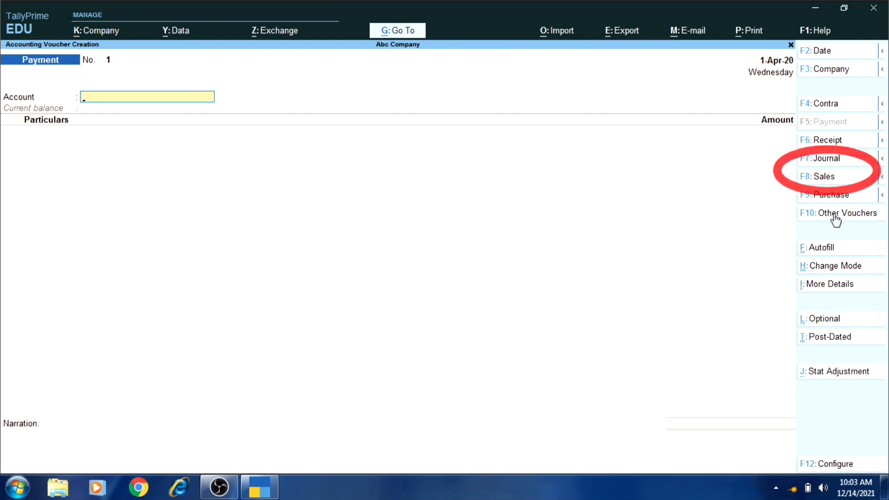
left_click(833, 180)
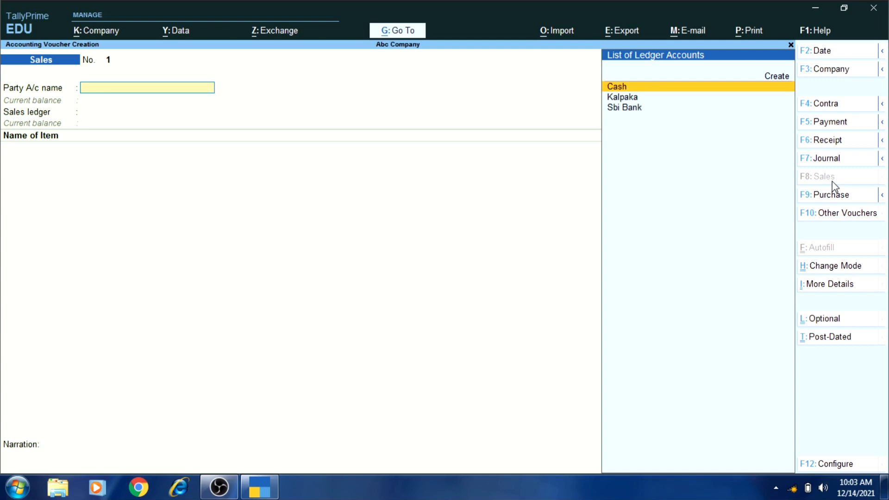
Start creating a new party ledger from the sales voucher and name it Malabar
key("alt")
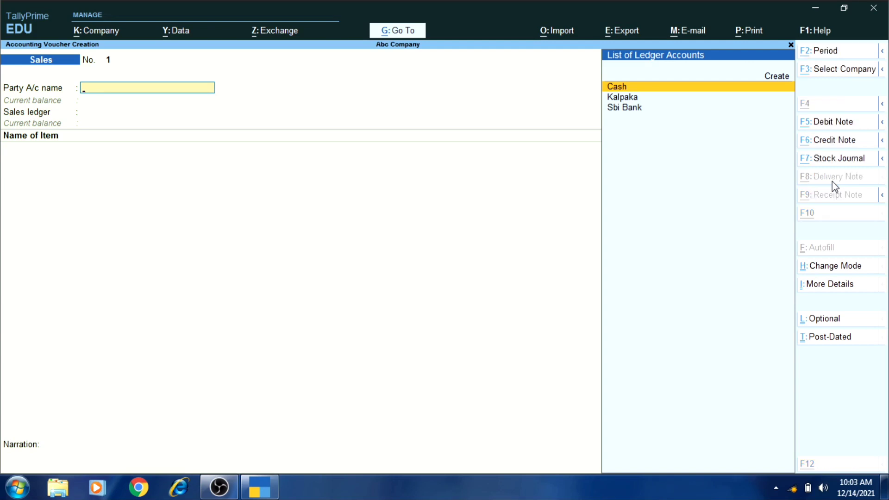
key("alt+c")
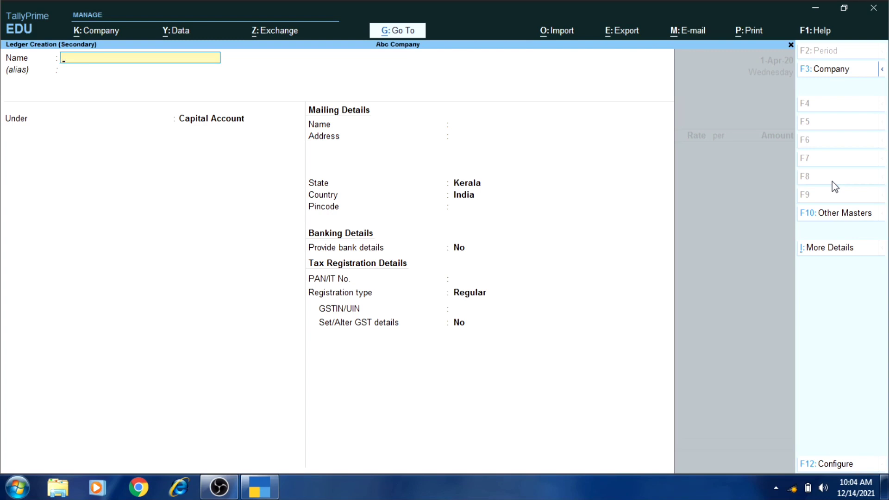
type("Malabar")
key("Return")
key("Return")
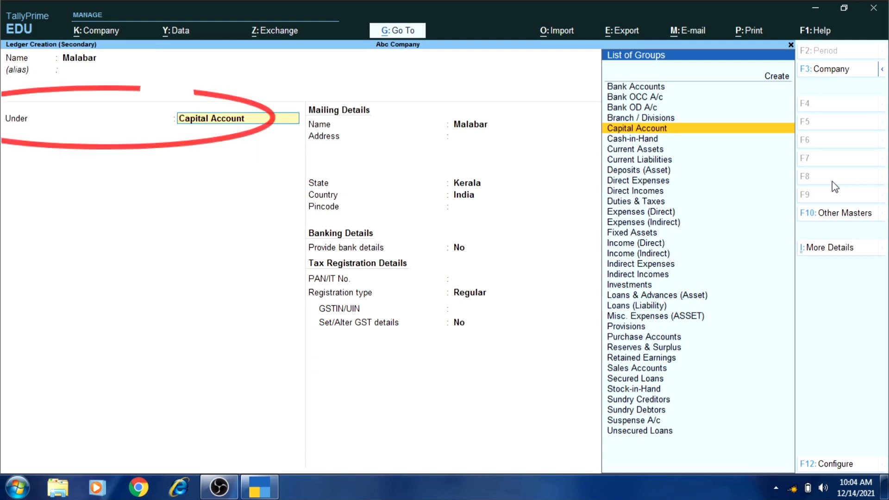
Assign the Malabar ledger to the Sundry Debtors group and accept the default bill-by-bill and credit period settings
key("Down")
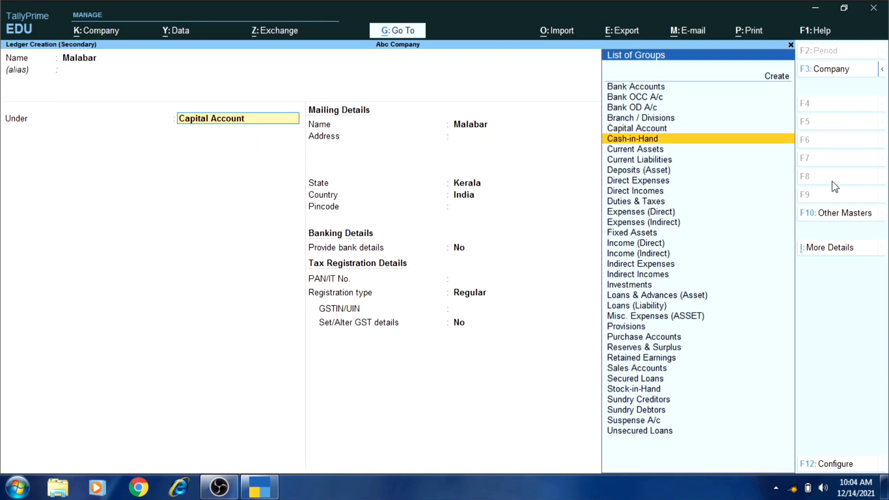
key("Down")
key("Down")
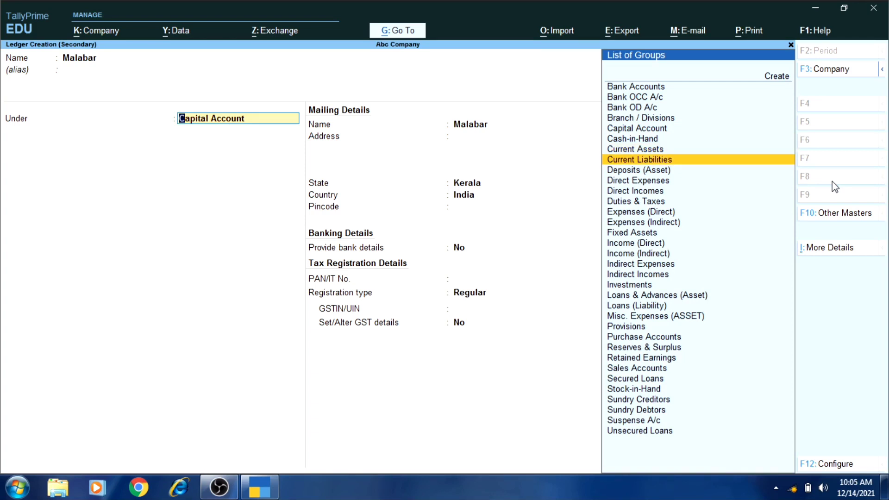
key("Down")
key("Down")
key("Down")
key("Down")
key("Down")
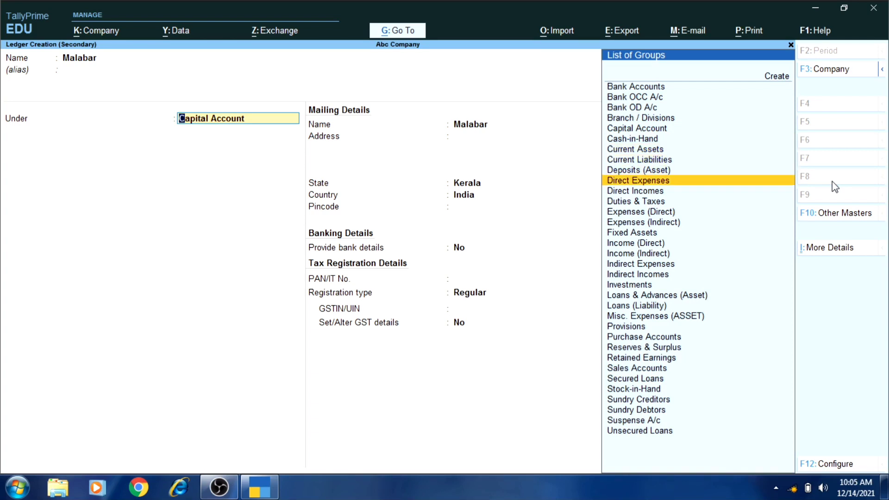
key("Down")
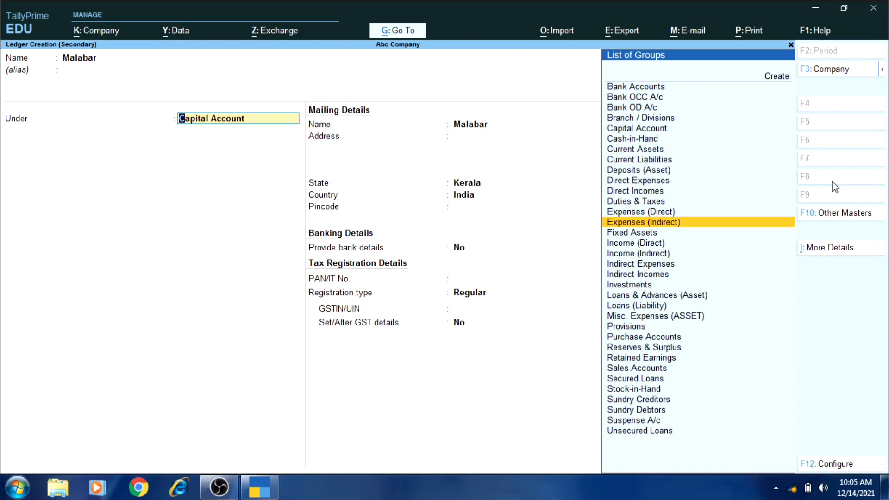
key("Down")
key("Down")
key("Down")
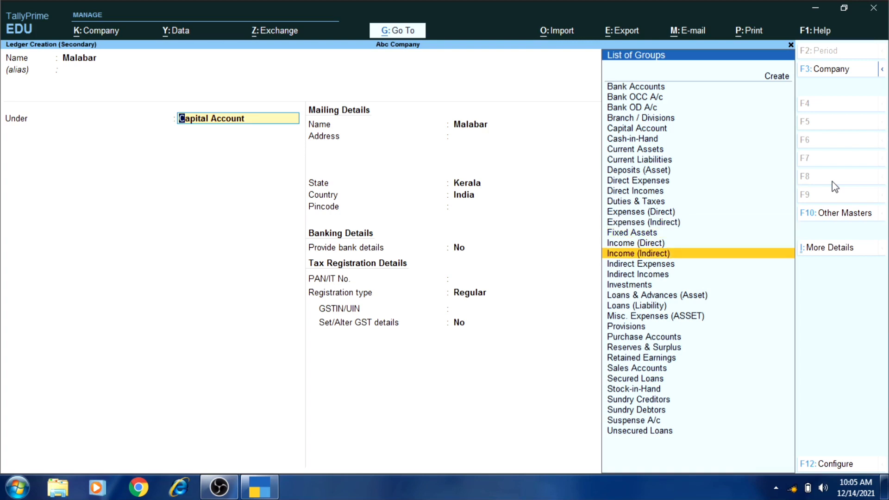
key("Down")
key("Down")
key("Down")
key("Down")
key("Down")
key("Down")
key("Down")
key("Down")
key("Down")
key("Down")
key("Down")
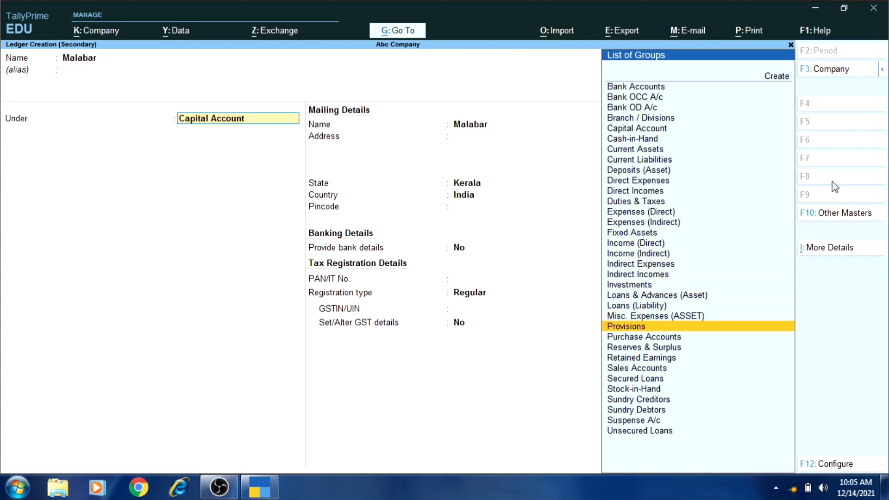
key("Down")
key("Down")
key("Down")
key("Down")
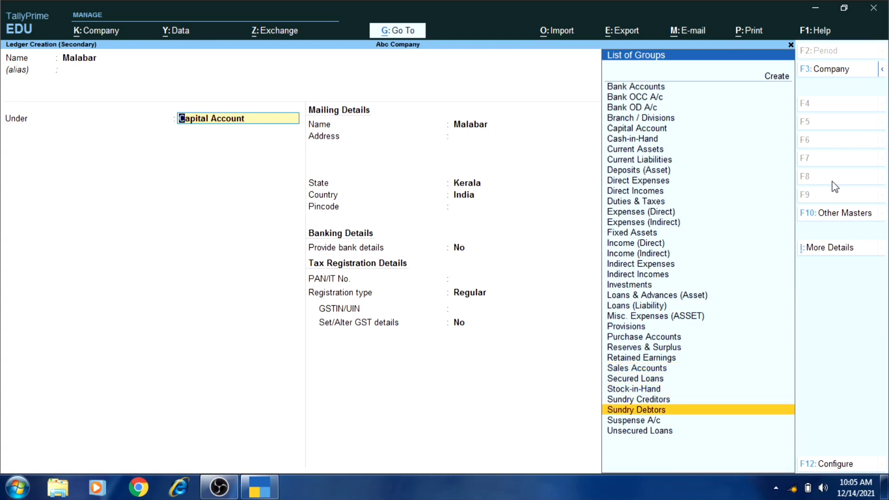
key("Return")
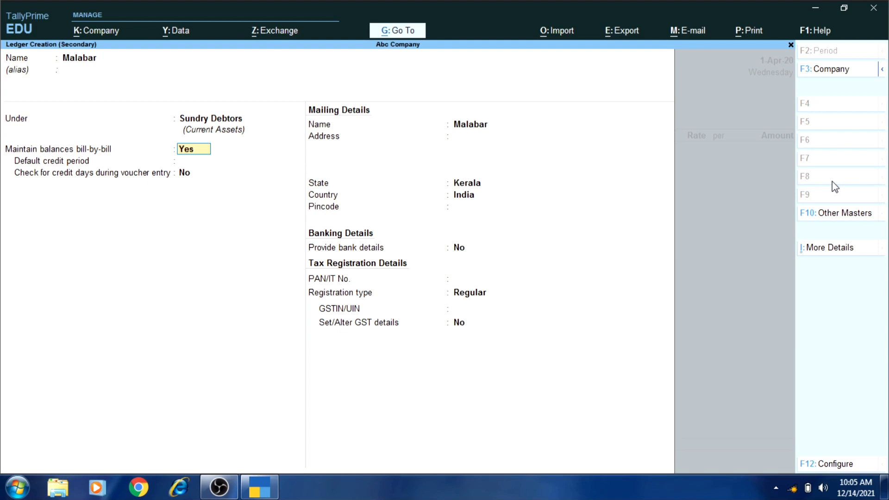
key("Return")
key("Return")
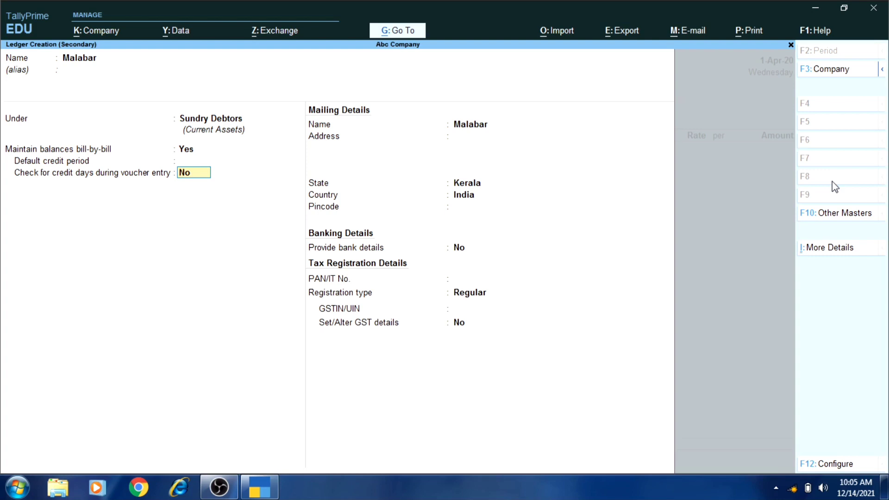
key("Return")
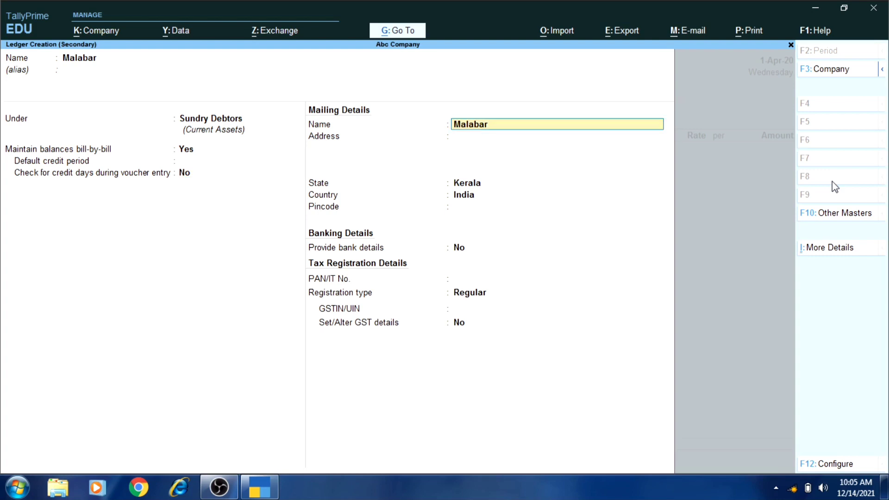
Fill in the Malabar ledger's mailing address lines and pincode, accepting the default mailing name, state and country
key("Return")
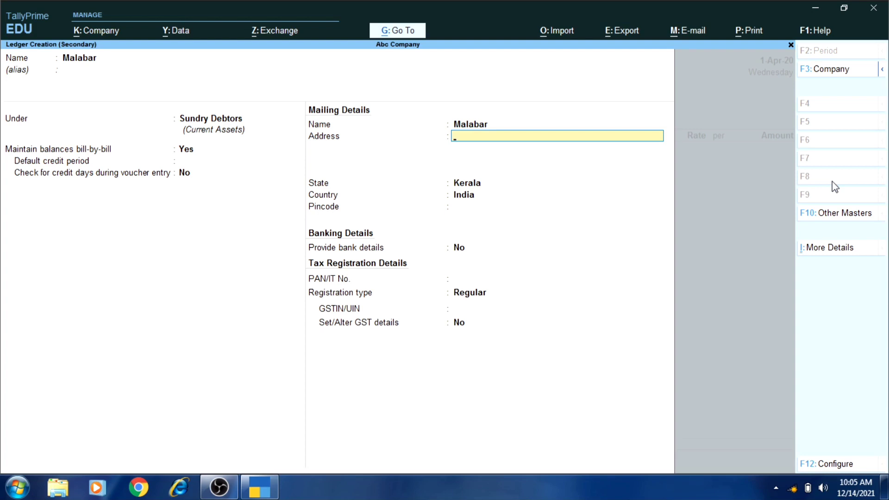
type("Malappuram")
key("Return")
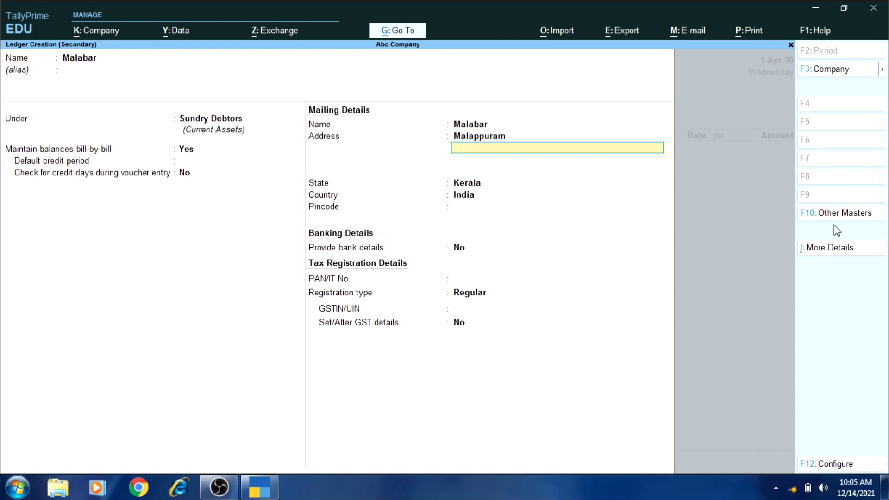
type("999999")
key("Return")
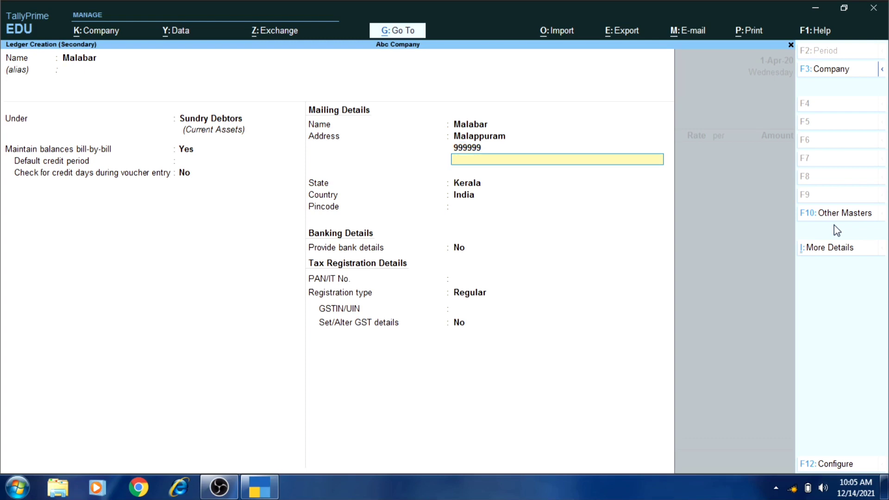
key("Return")
key("Return")
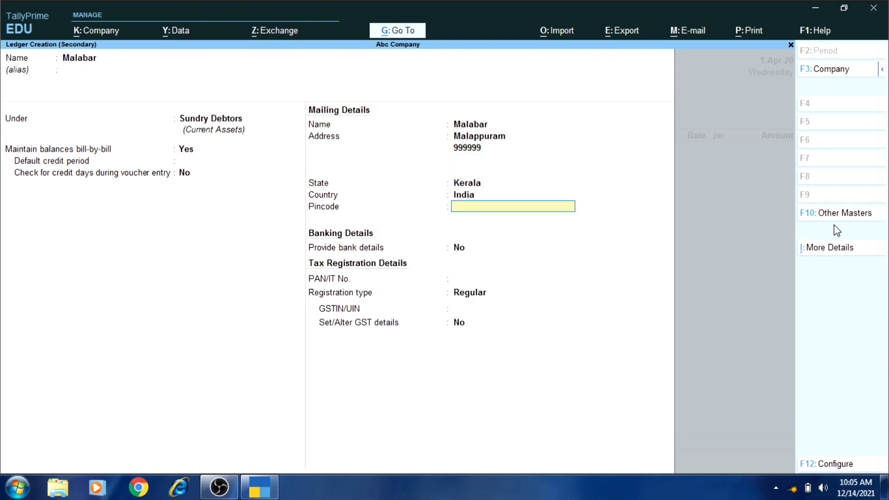
type("67922")
key("Return")
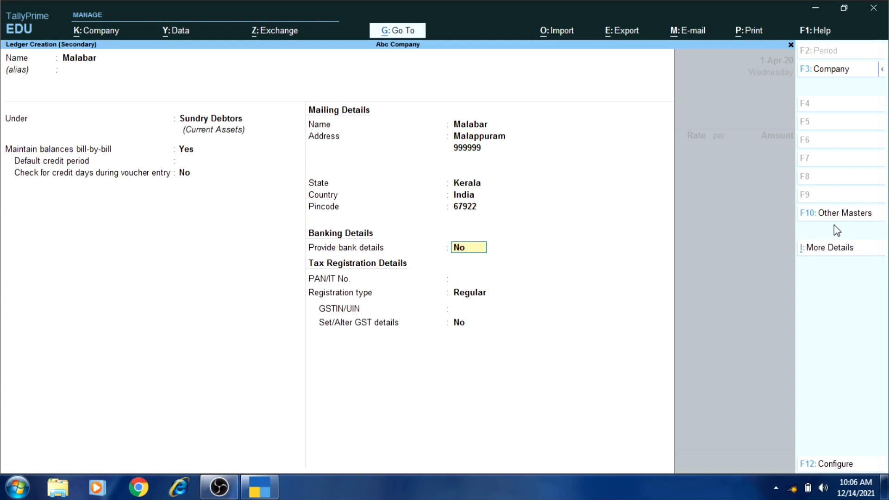
Set the Malabar ledger's registration type to Unregistered, without bank or GST details, and save the ledger
type("y")
key("Return")
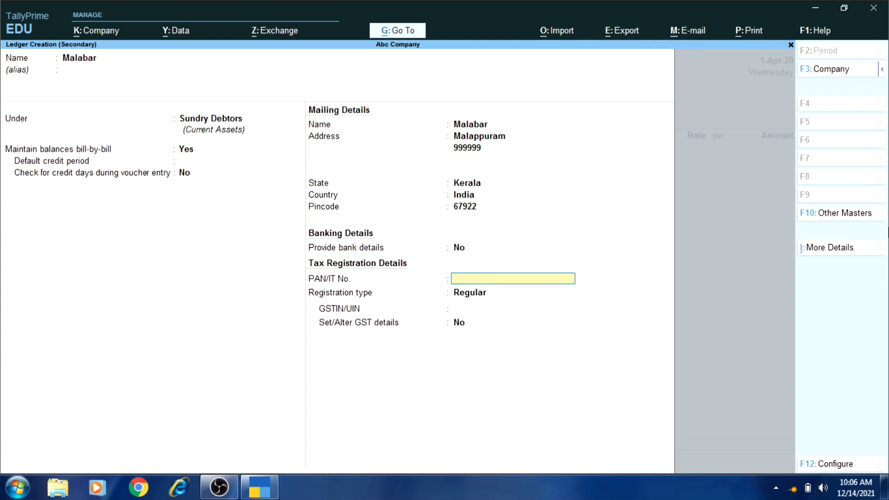
key("Return")
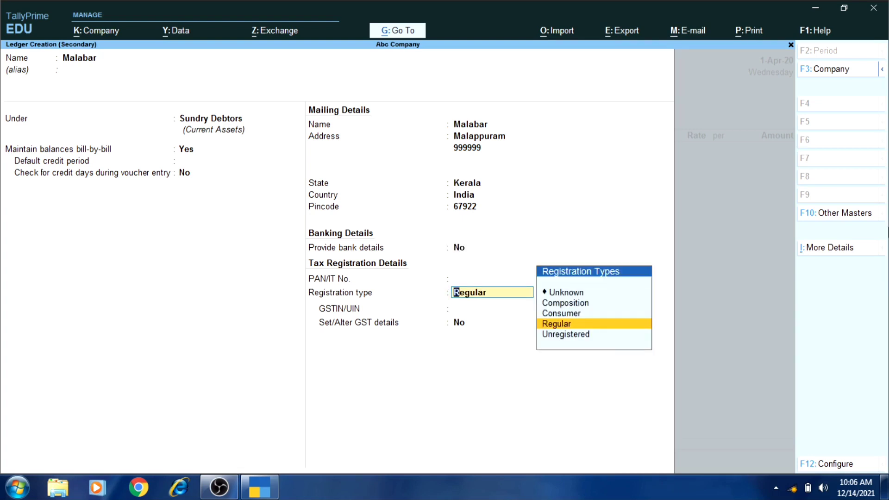
key("Return")
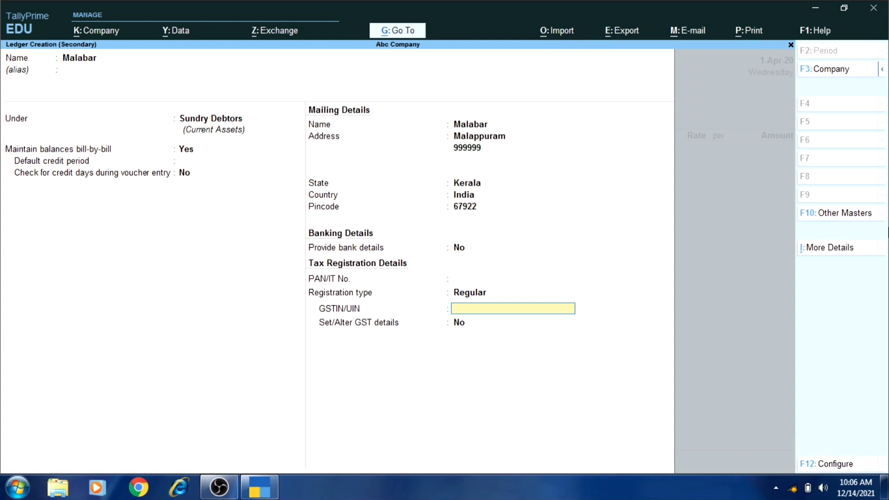
key("BackSpace")
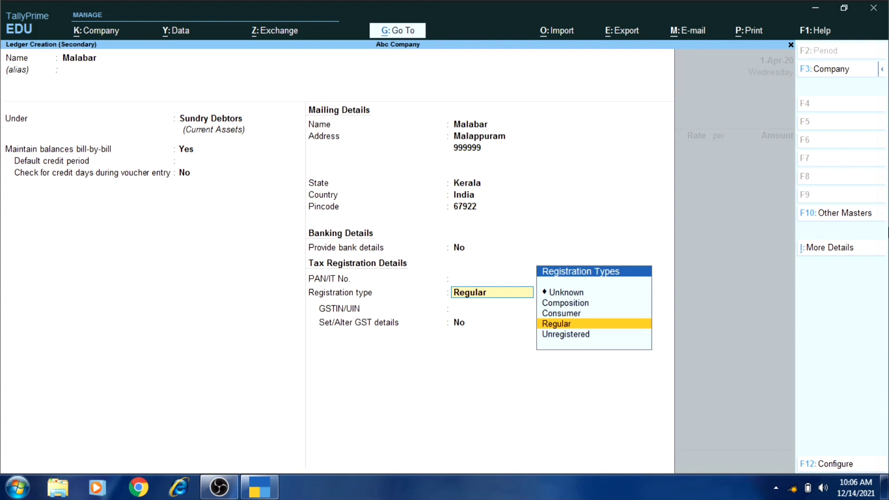
key("Down")
key("Up")
key("Down")
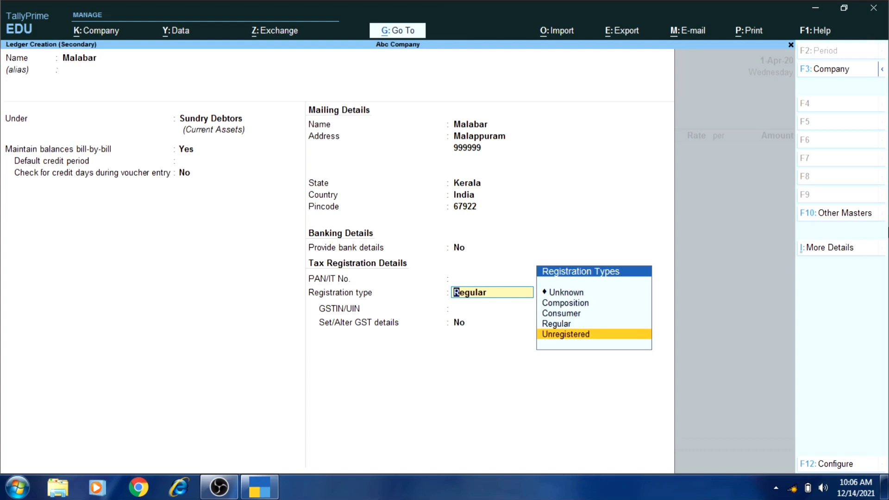
key("Return")
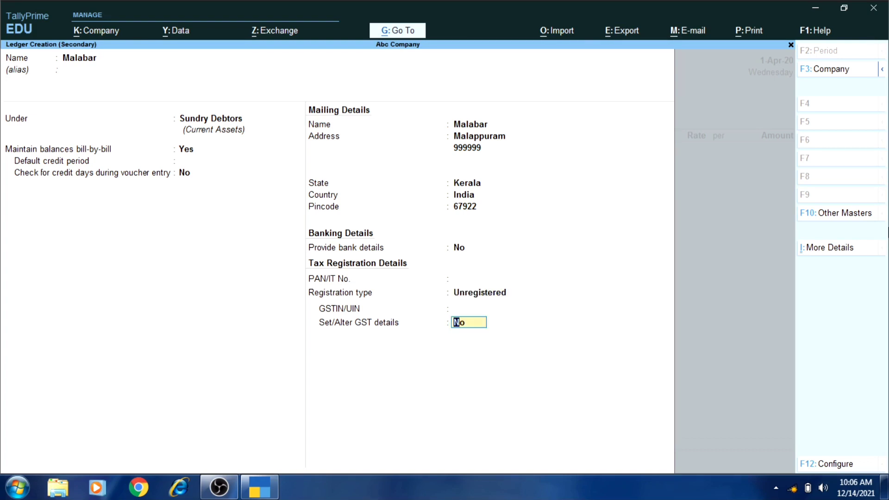
key("Return")
key("Return")
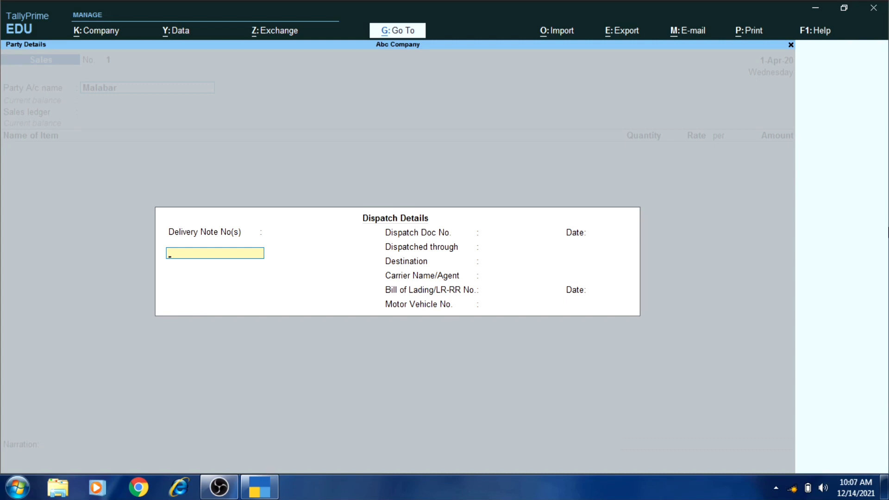
Enter Transposrt as the dispatched-through detail, leave the other dispatch fields blank, and accept the dispatch details
key("Return")
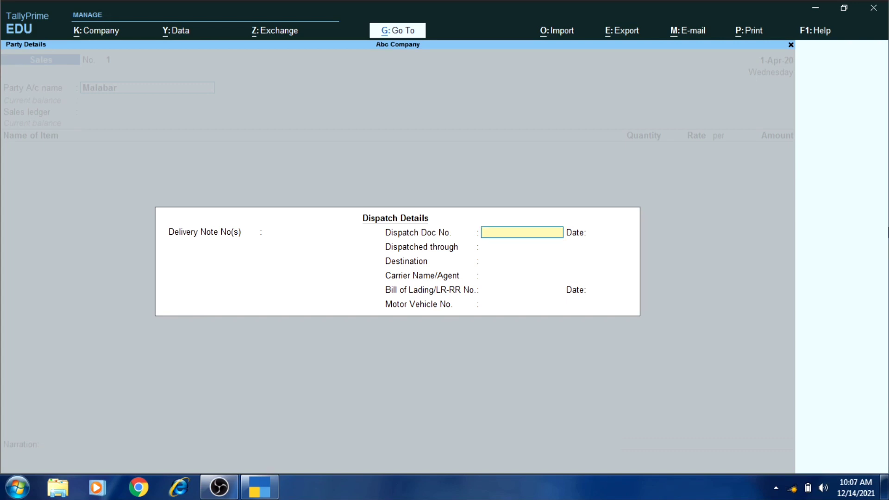
key("Return")
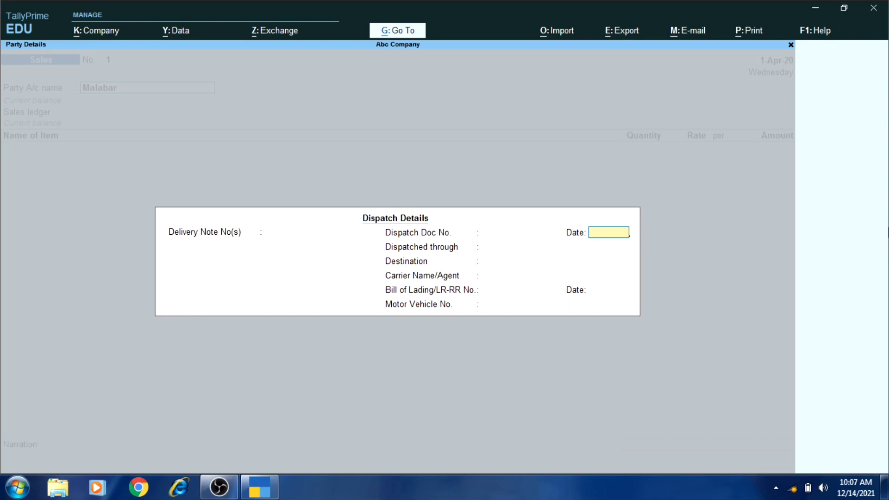
key("Return")
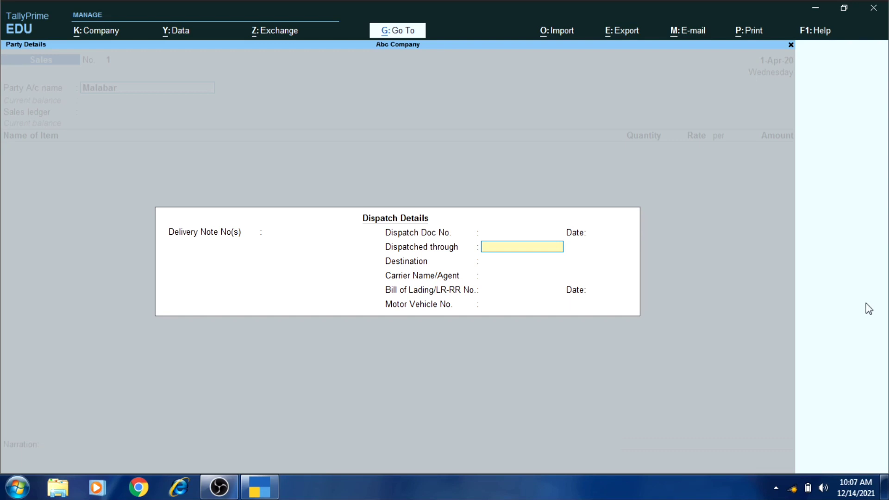
type("Transposrt")
key("Return")
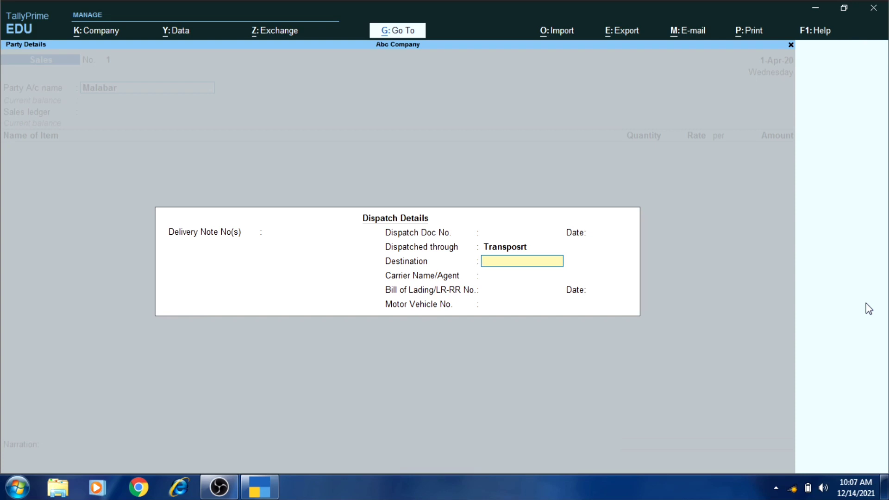
key("Return")
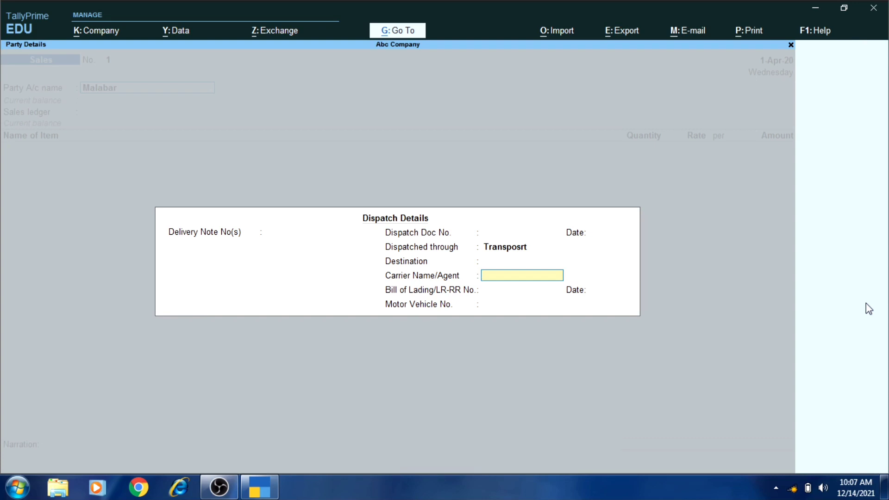
key("Return")
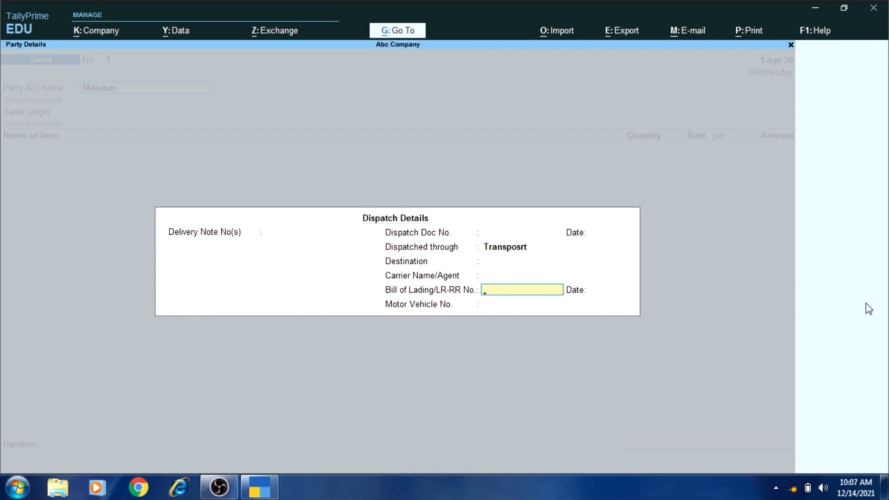
key("Return")
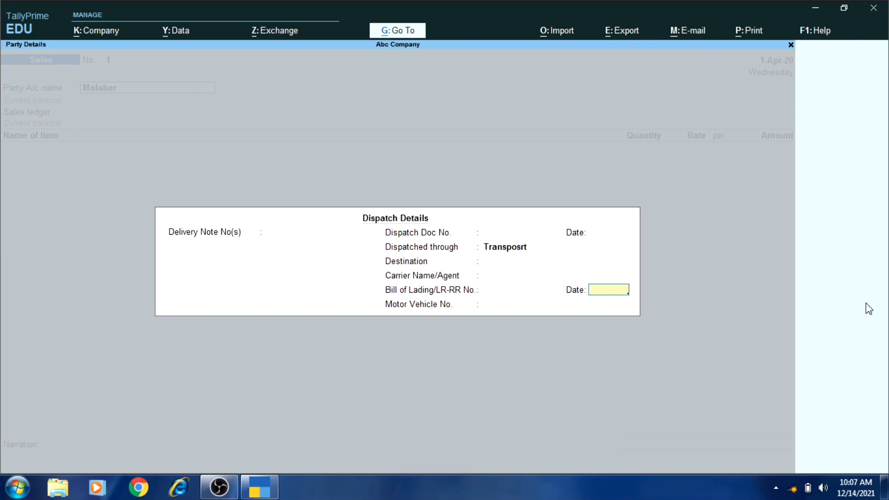
key("Return")
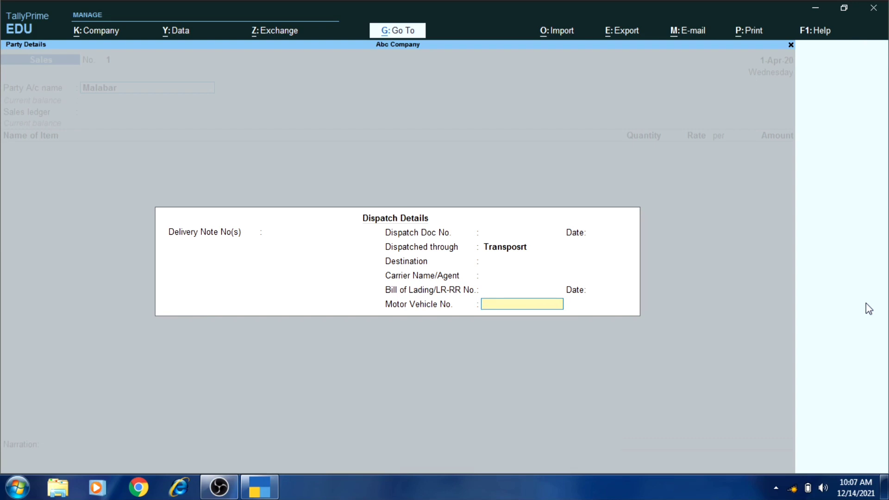
key("Return")
Accept the prefilled buyer and mailing details for Malabar, keeping Kerala as the state and place of supply
key("Return")
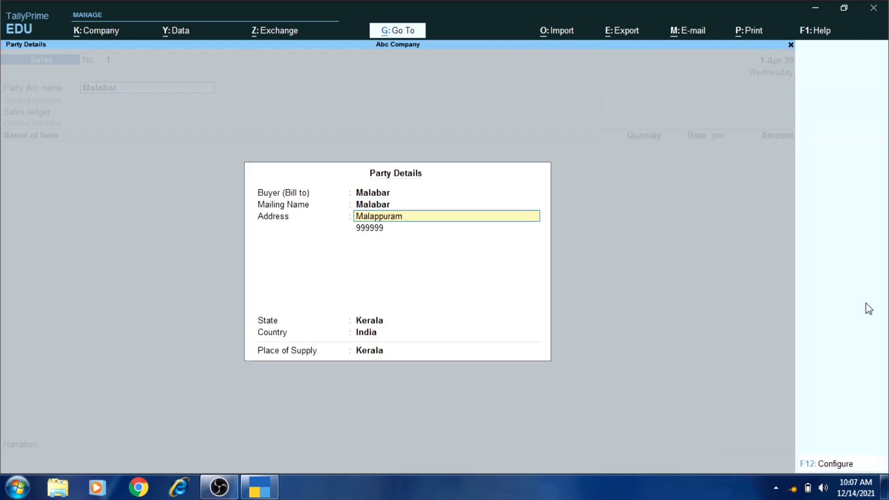
key("Return")
key("Return")
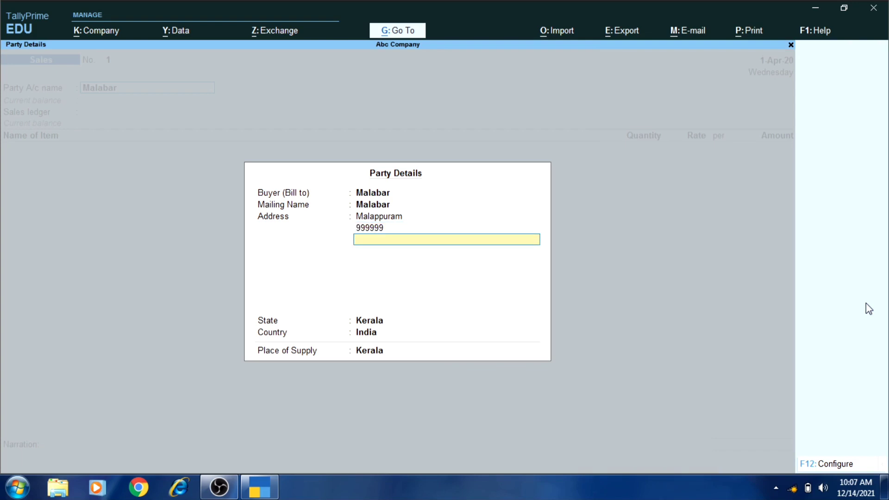
key("Return")
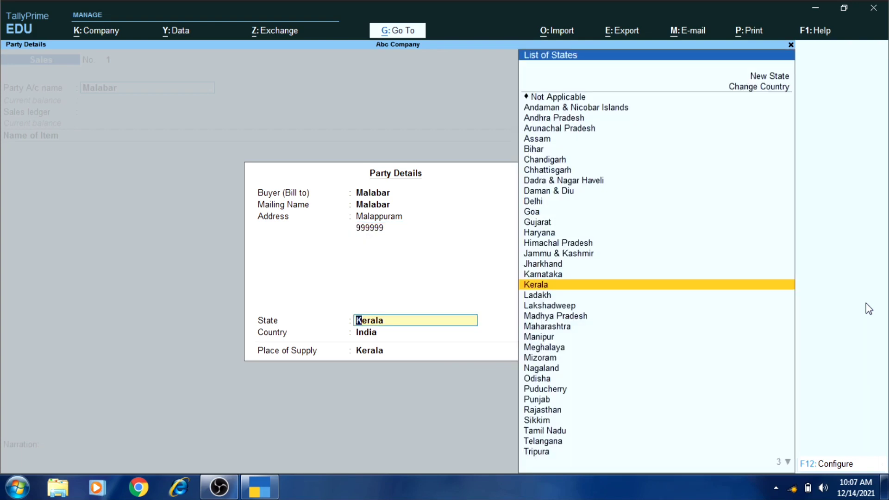
key("Return")
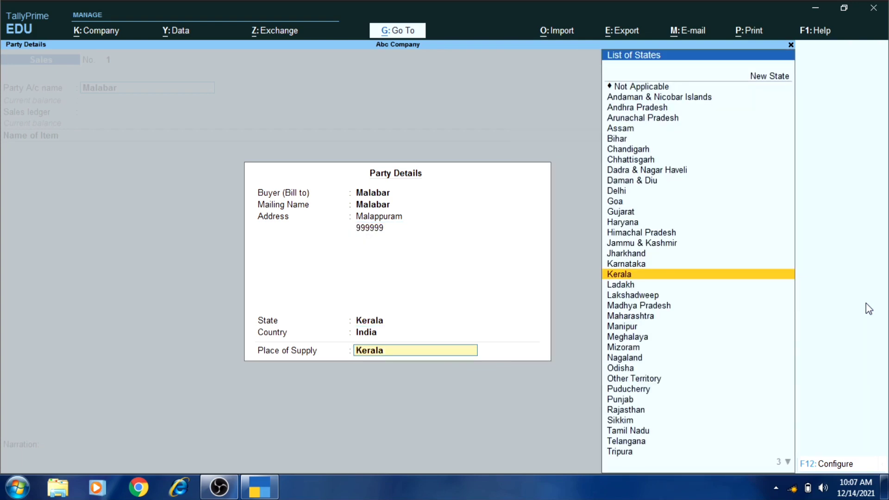
key("Return")
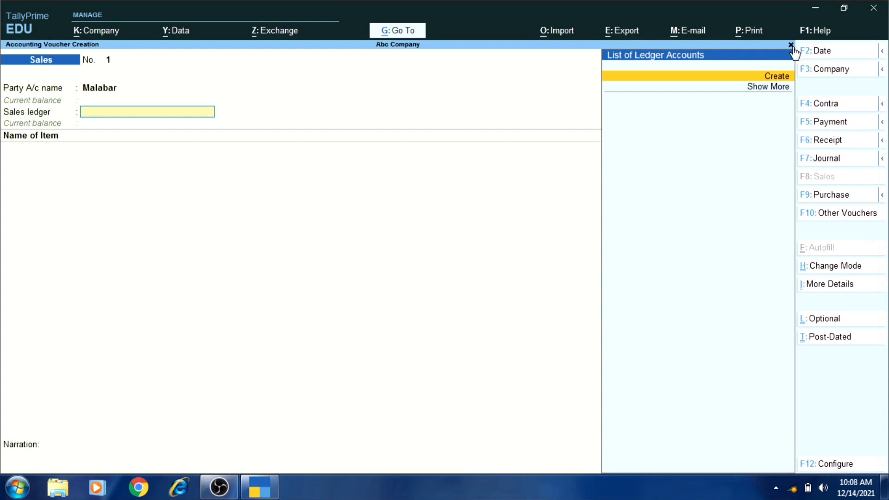
Start creating a new ledger for the voucher's sales ledger and name it Sales, without an alias
left_click(781, 90)
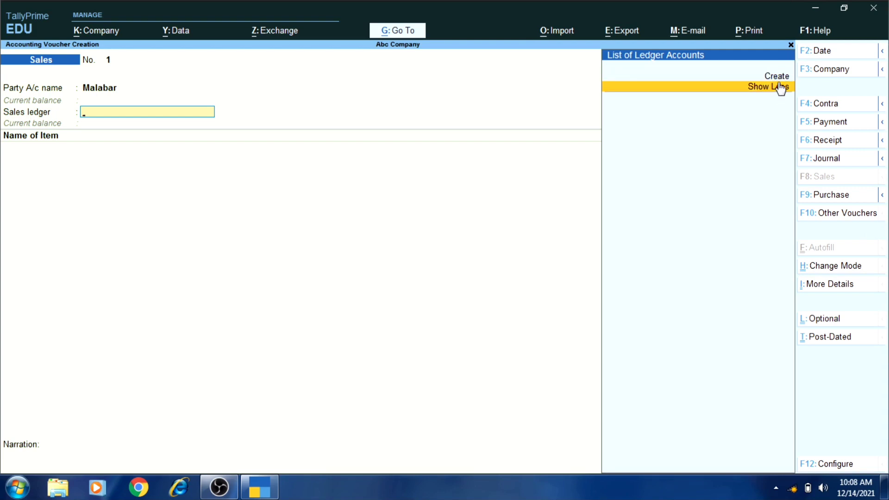
left_click(781, 90)
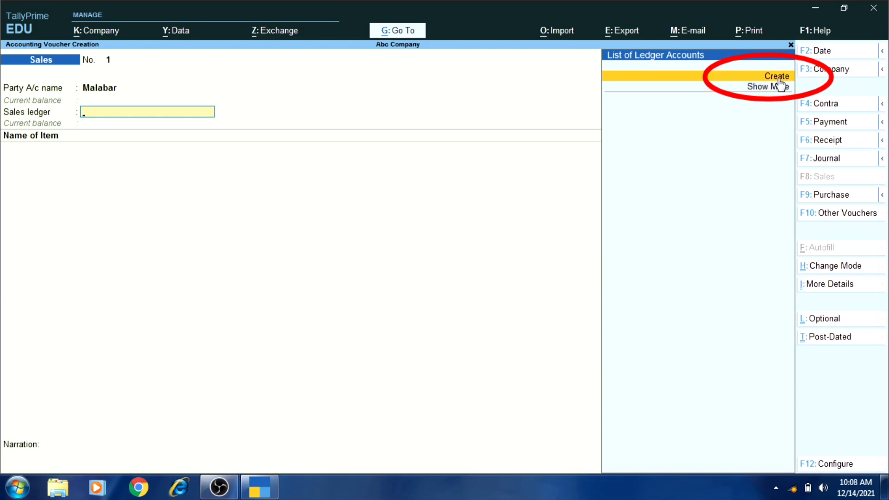
left_click(780, 81)
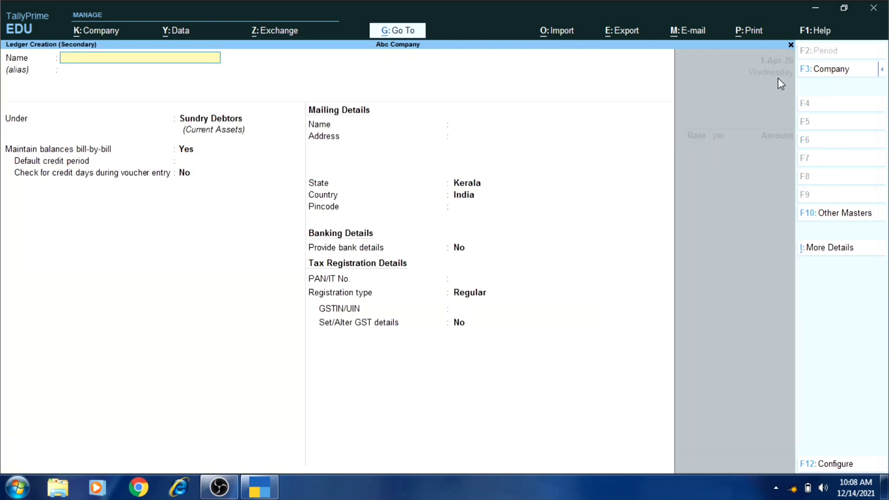
type("Sales")
key("Return")
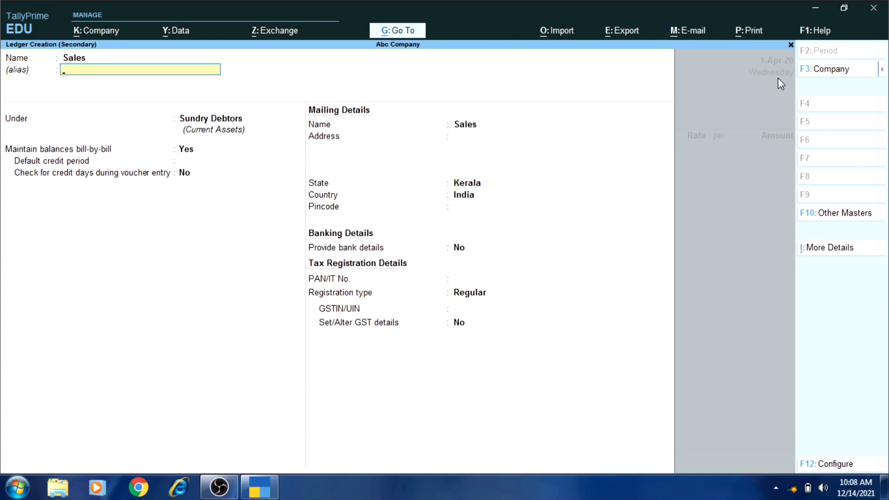
key("Return")
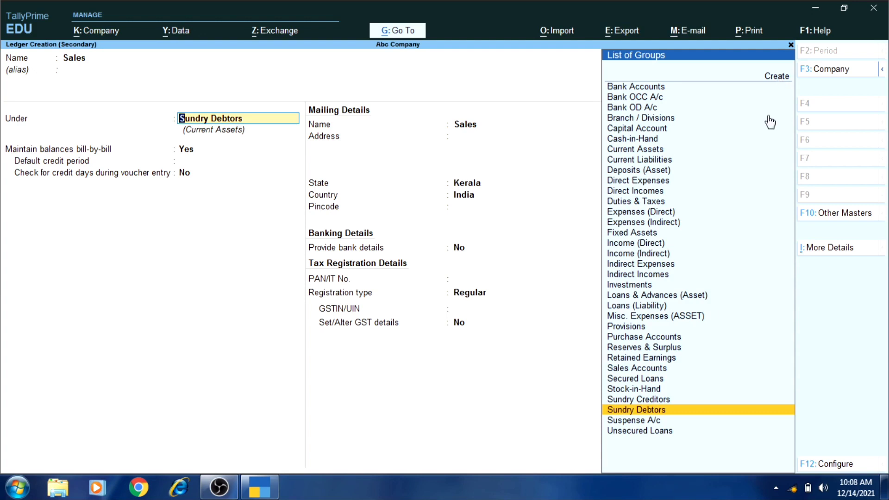
Look through the available account groups for the new Sales ledger
key("Up")
key("Up")
key("Up")
key("Up")
key("Up")
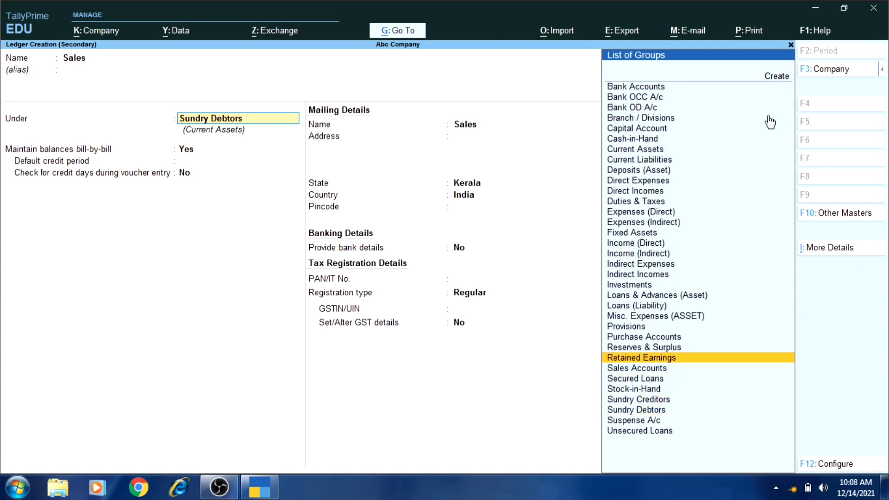
key("Up")
key("Up")
key("Up")
key("Up")
key("Up")
key("Up")
key("Down")
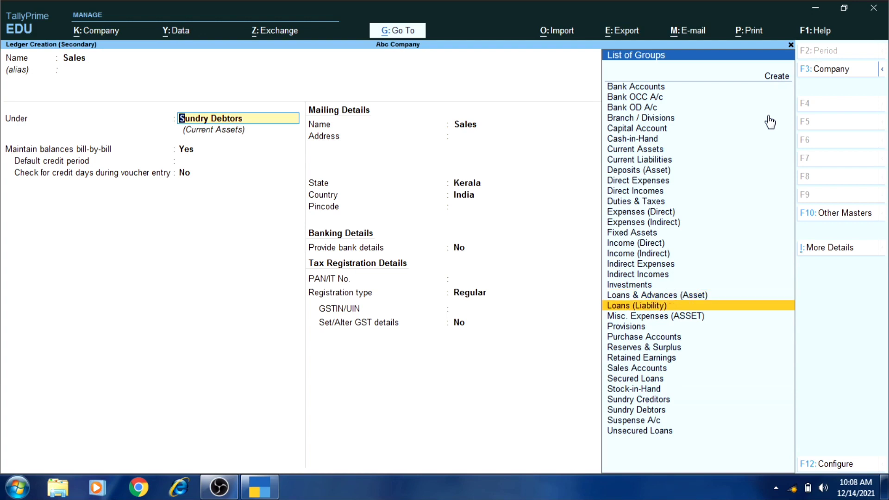
key("Down")
key("Down")
key("Down")
key("Down")
key("Down")
key("Down")
key("Down")
key("Down")
key("Down")
key("Down")
key("Down")
key("Down")
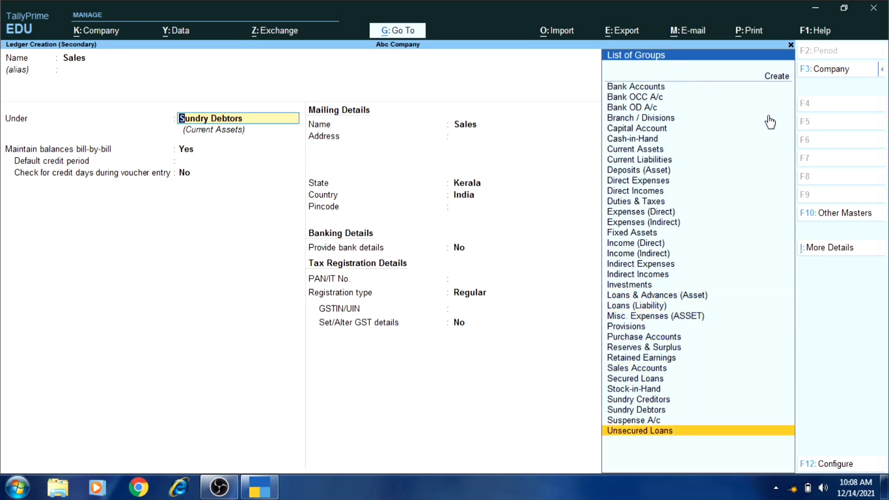
key("Up")
key("Up")
key("Up")
key("Up")
key("Up")
key("Up")
key("Up")
key("Up")
key("Up")
key("Up")
key("Up")
key("Up")
key("Up")
key("Up")
key("Up")
key("Up")
key("Up")
key("Up")
key("Up")
key("Up")
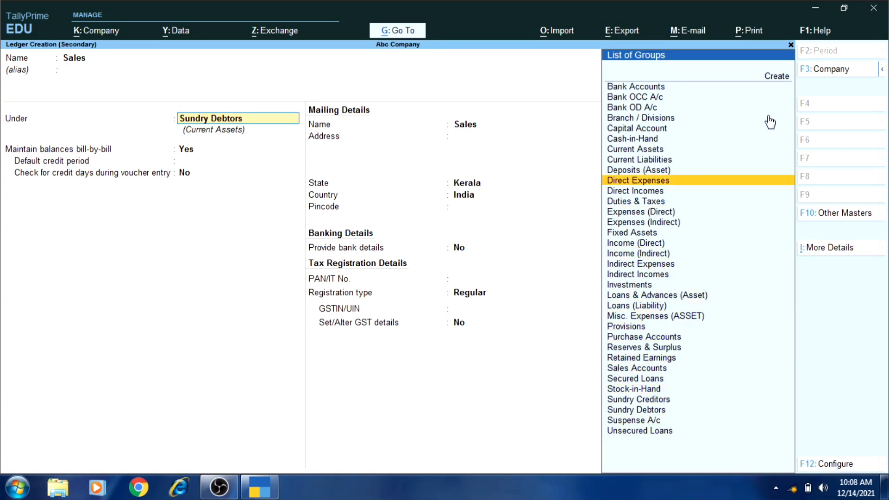
key("Down")
key("Down")
key("Down")
key("Down")
key("Down")
key("Down")
key("Down")
key("Down")
key("Down")
key("Down")
key("Down")
key("Down")
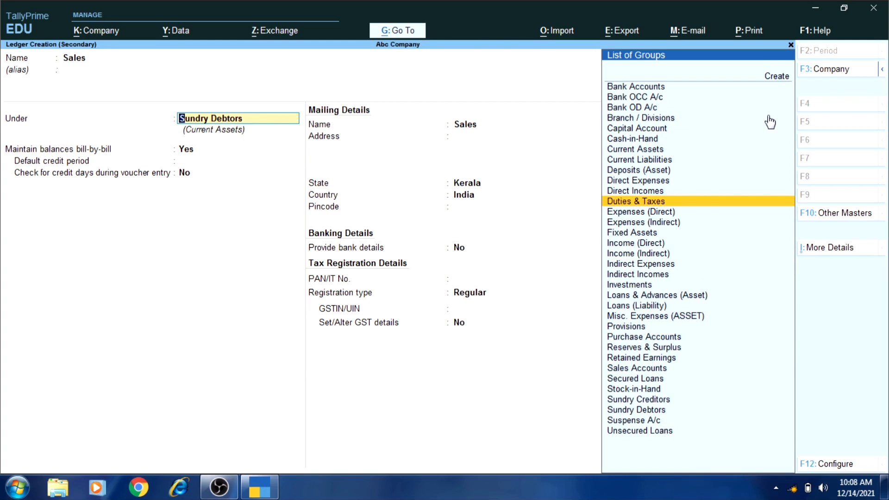
Assign the Sales ledger to the Sales Accounts group and set its type of ledger to Not Applicable
type("Sa")
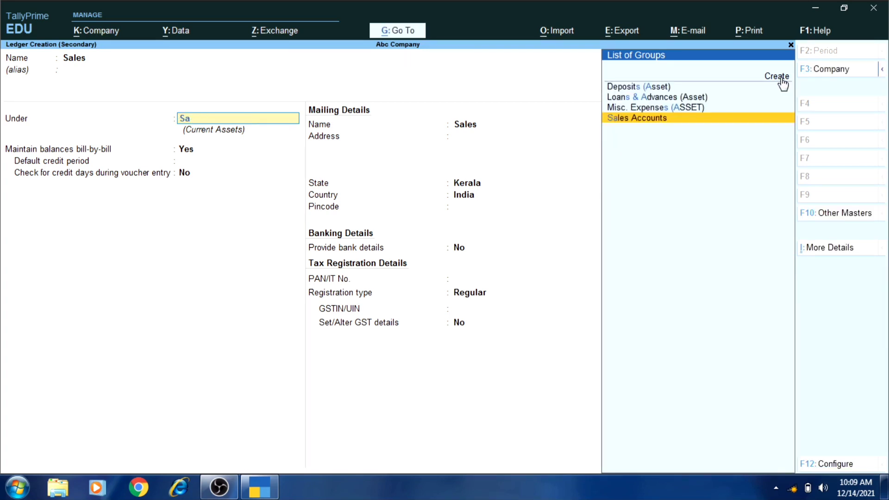
key("Return")
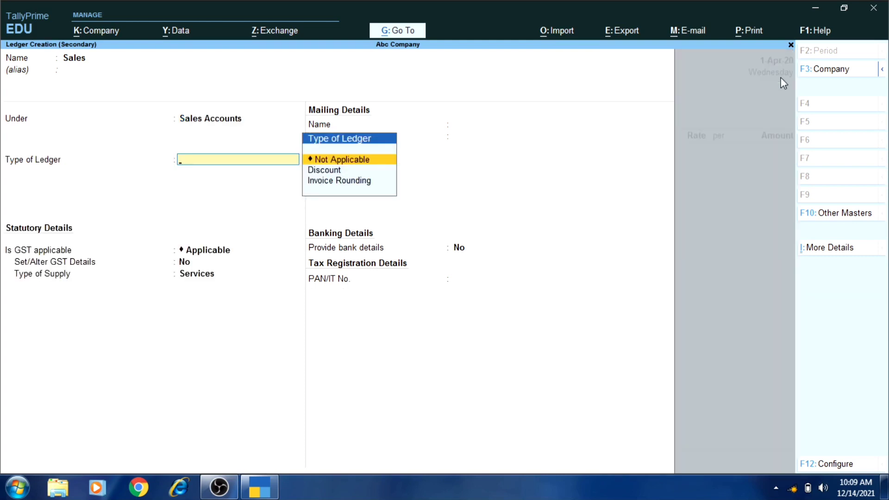
key("Return")
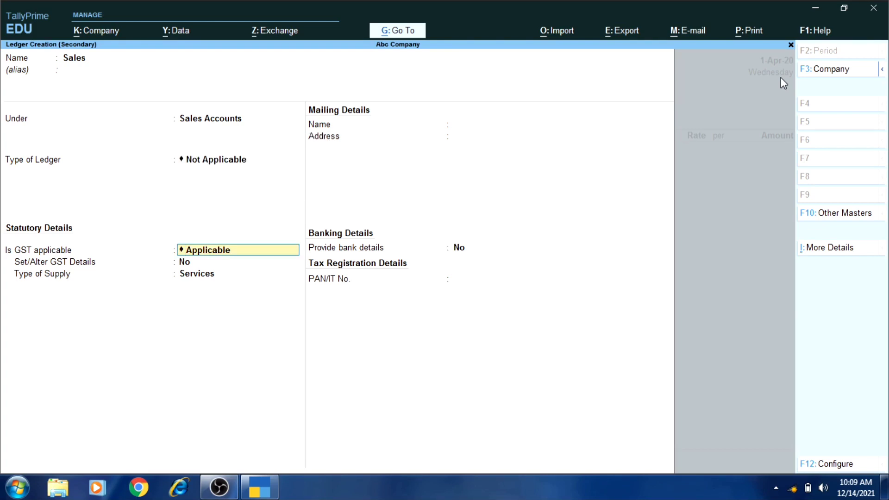
Keep GST applicable without altering its details, provide no bank details or PAN, and save the Sales ledger
key("Return")
key("Return")
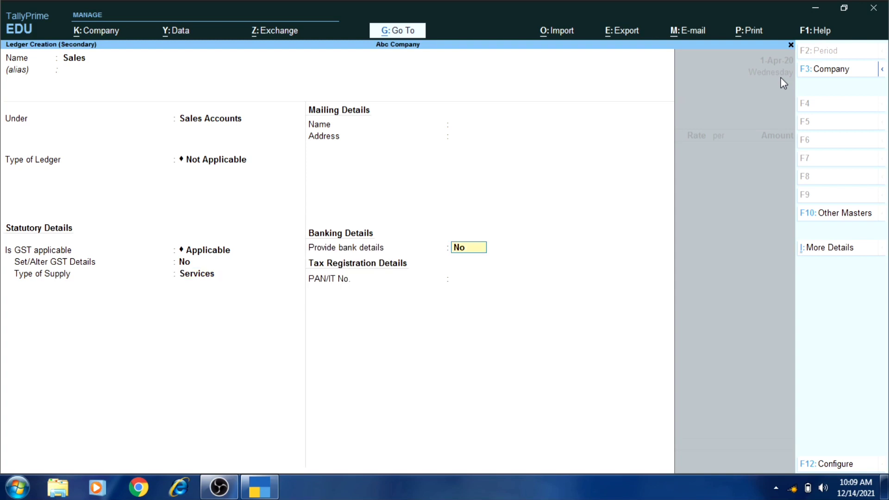
key("Return")
key("Return")
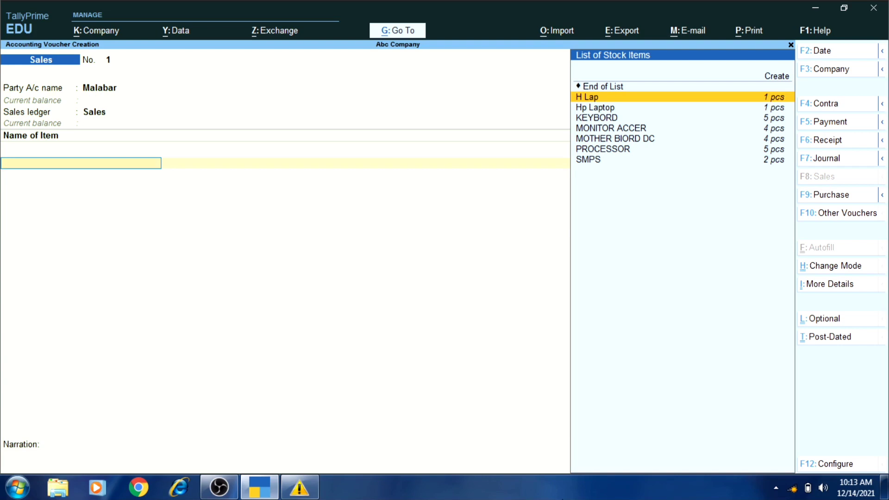
Add the stock item Hp Laptop to the sales voucher with a quantity of 1 pcs at the default rate of 20,000.00
key("Down")
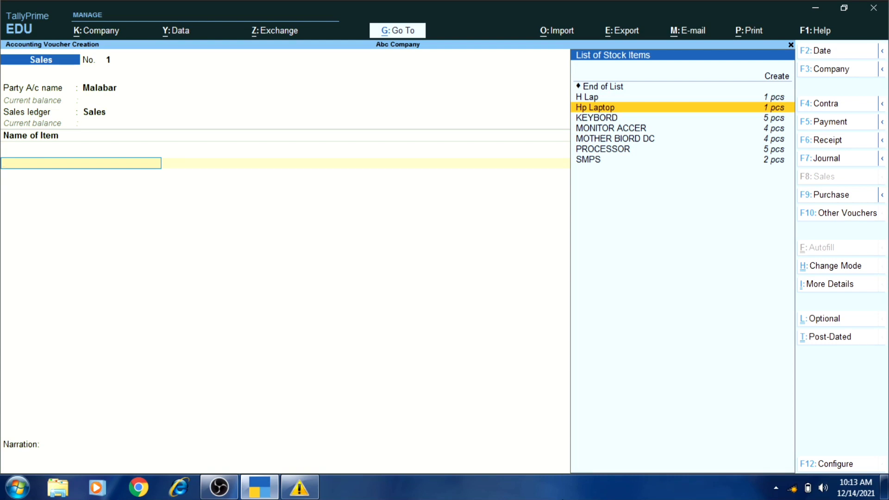
key("Return")
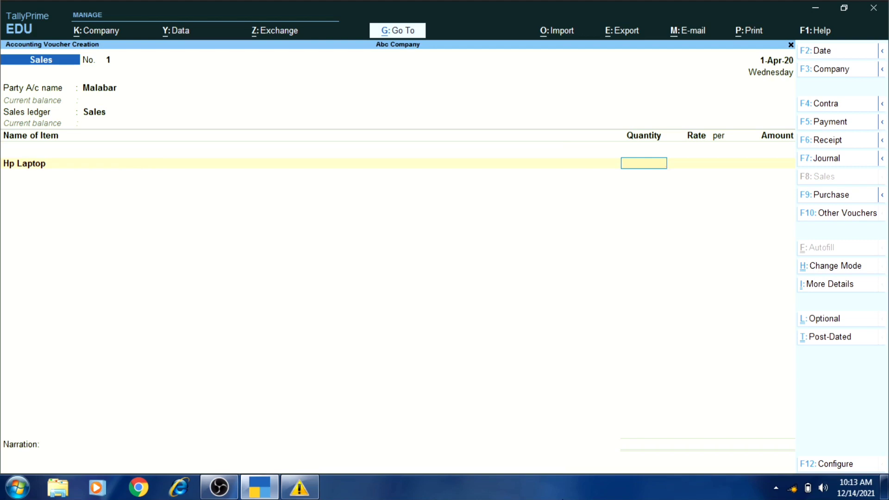
type("1")
key("Return")
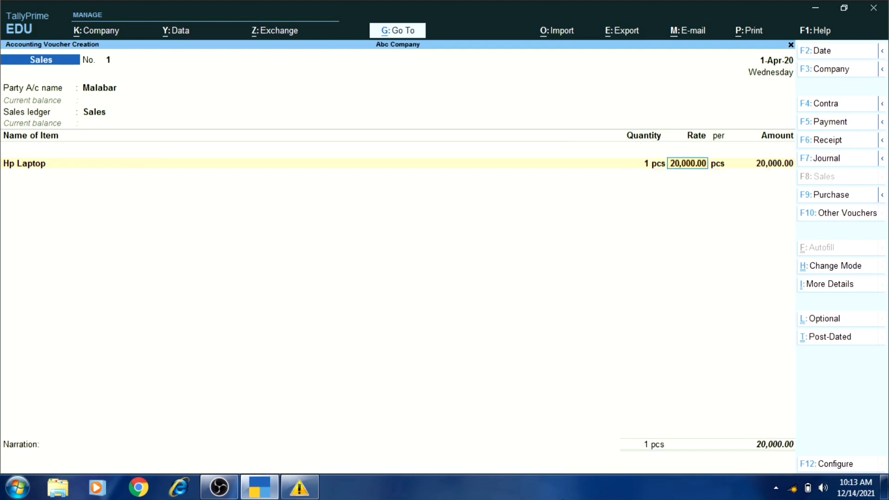
key("Return")
key("Return")
key("Return")
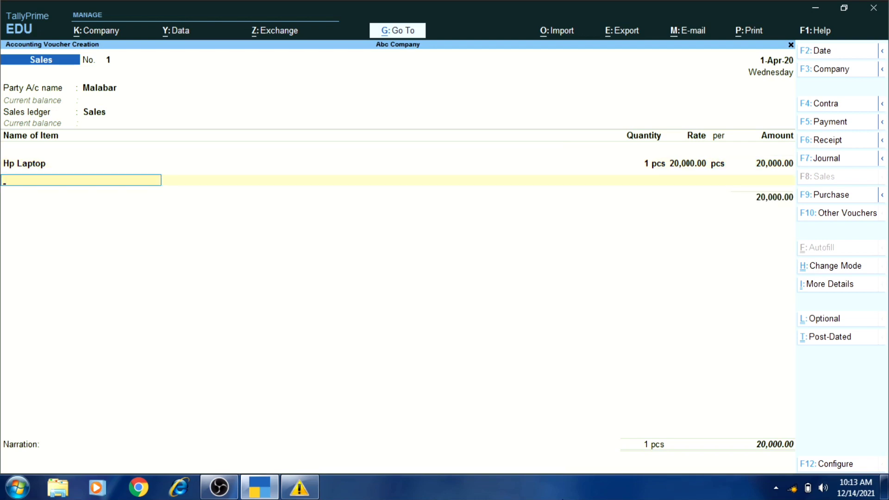
End the item list after Hp Laptop, rechecking its amount, and continue to the additional ledger entry
key("Return")
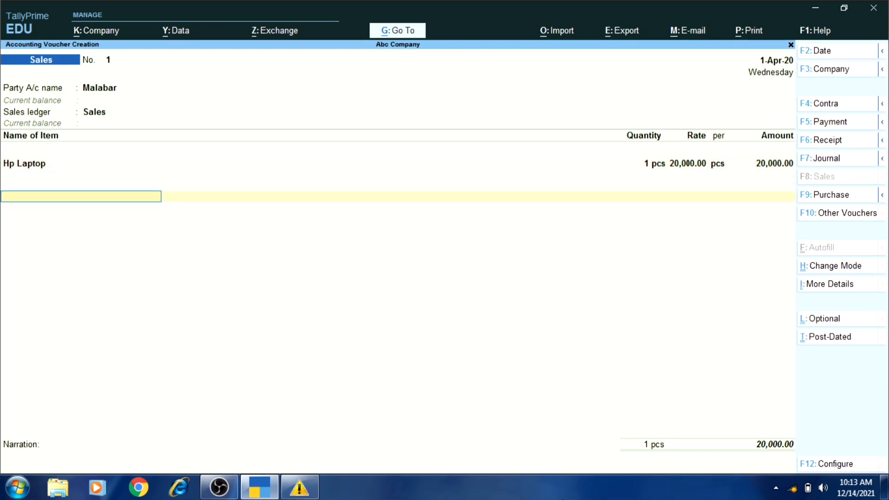
key("BackSpace")
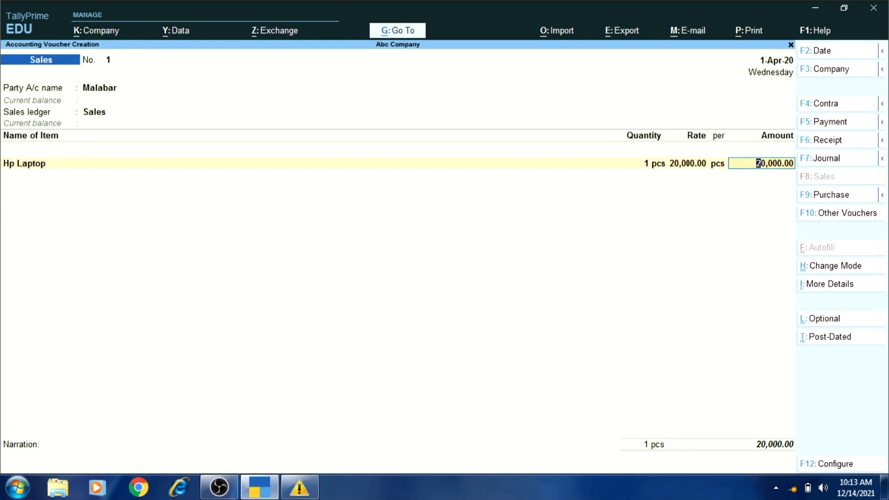
key("Return")
key("Return")
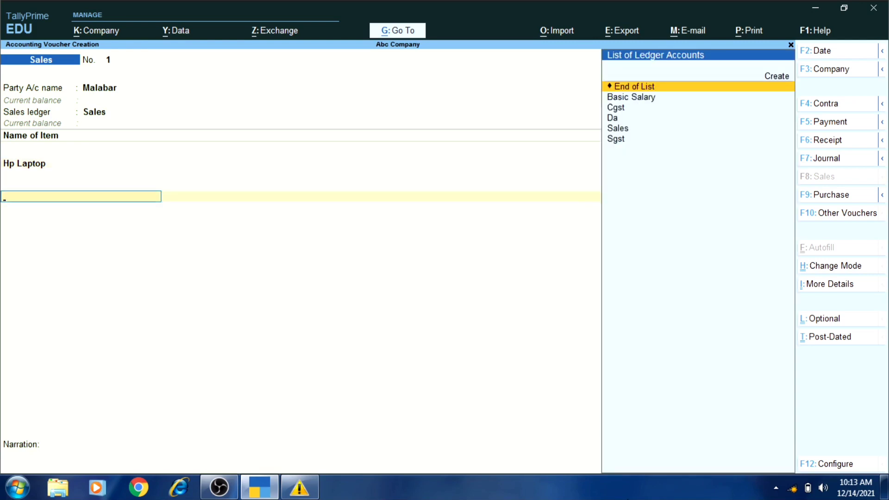
Add the Sgst ledger below Hp Laptop in the sales voucher, keeping its default amount of 1,800.00
key("Down")
key("Down")
key("Down")
key("Down")
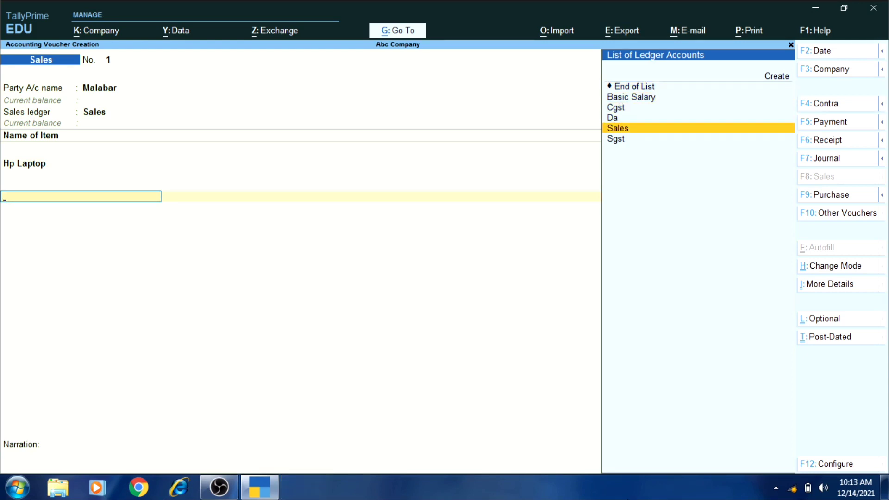
key("Down")
key("Return")
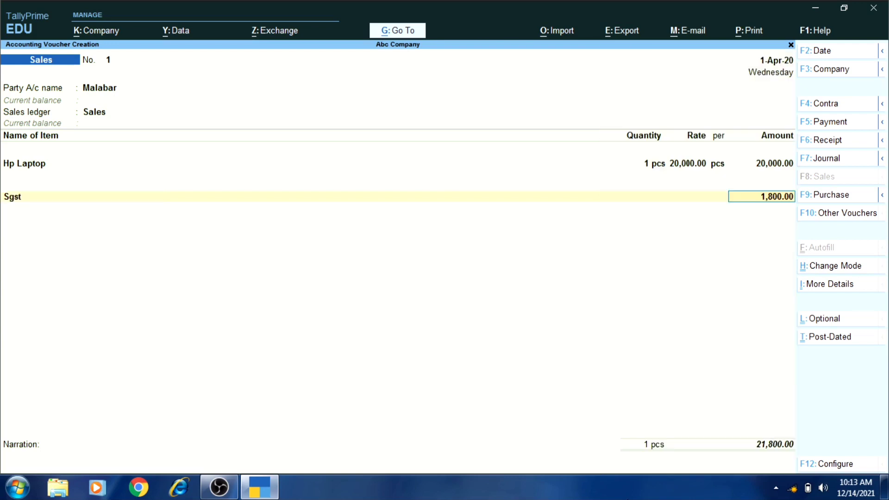
key("Return")
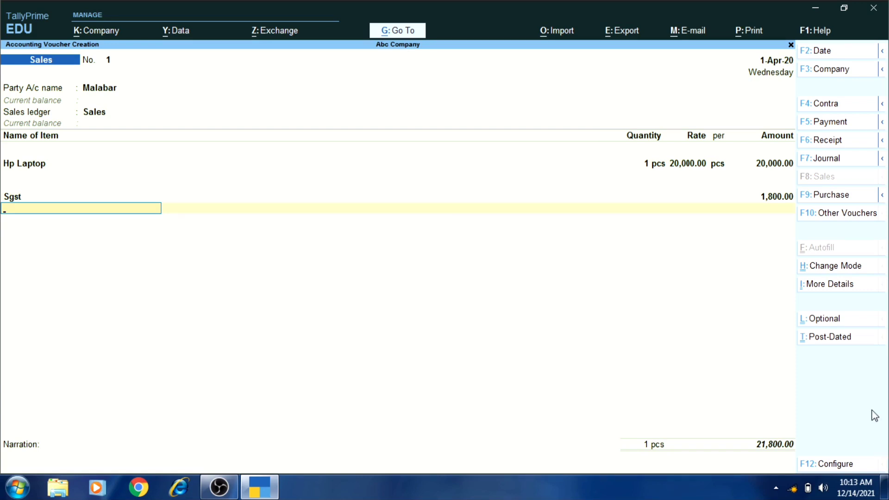
Add the Cgst ledger with its default amount of 1,800.00 and end the voucher's additional ledger list
type("C")
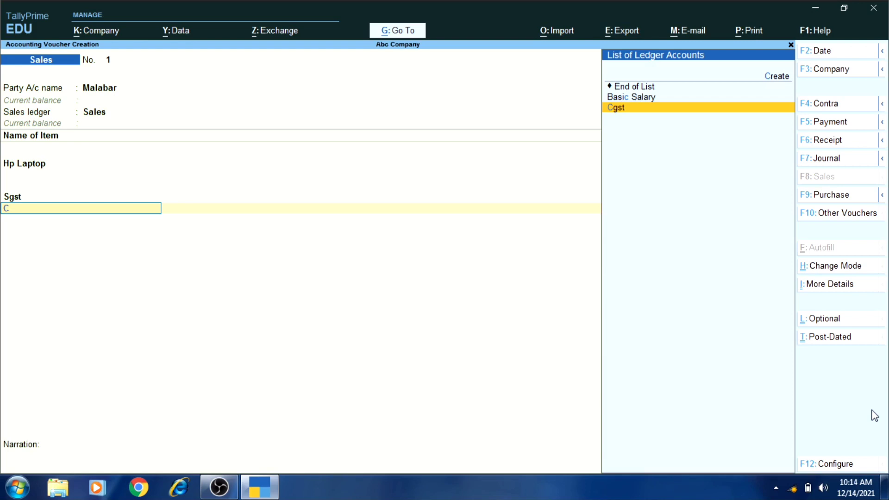
key("Return")
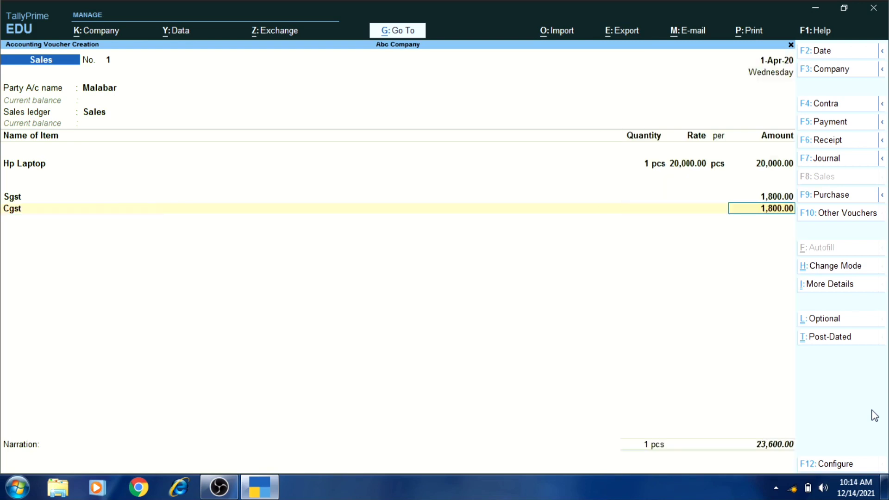
key("Return")
key("Return")
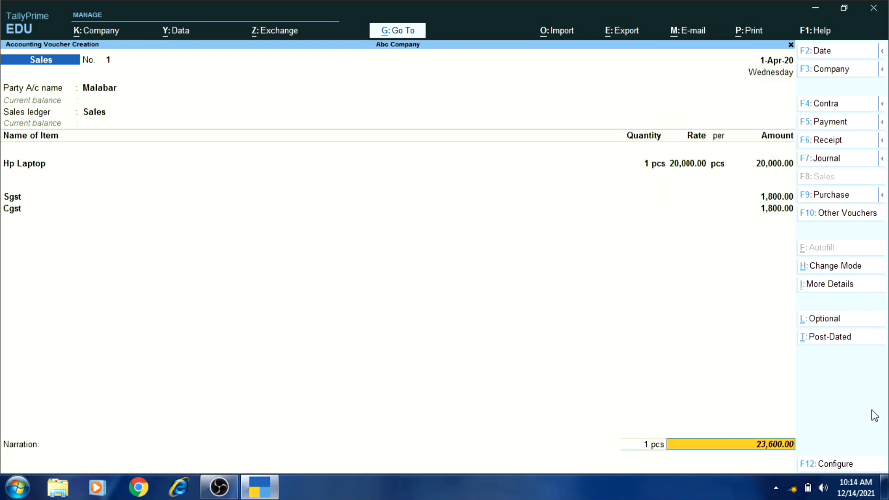
Leave the narration blank, continue past the tax mismatch warning, and accept the sales voucher
key("Return")
key("Return")
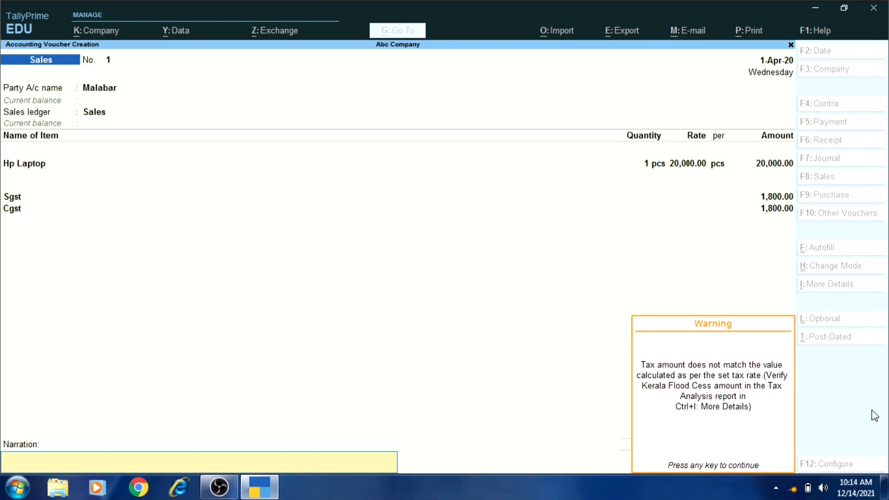
key("Return")
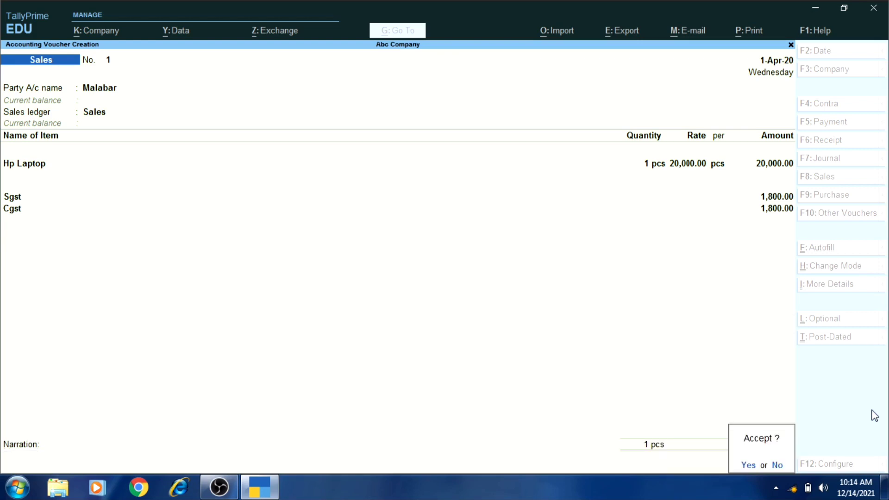
key("Return")
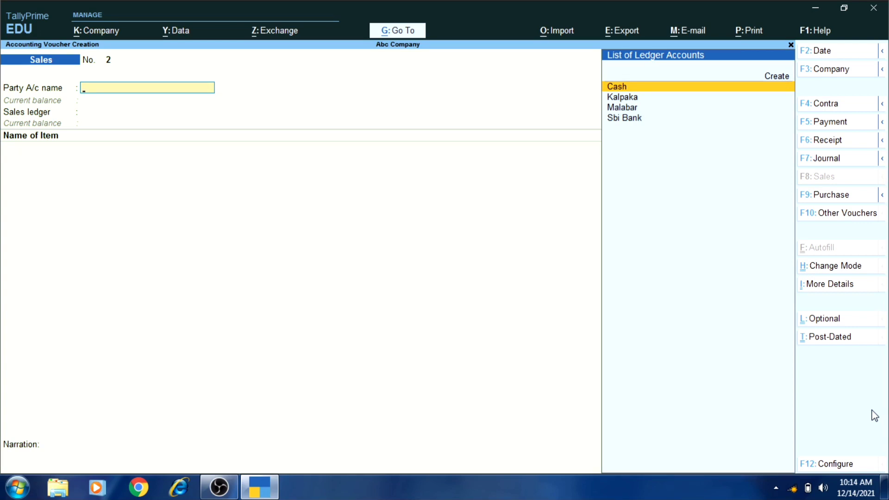
Quit voucher creation and examine the entries recorded for 1-Apr-20 in the Day Book
key("Escape")
key("Return")
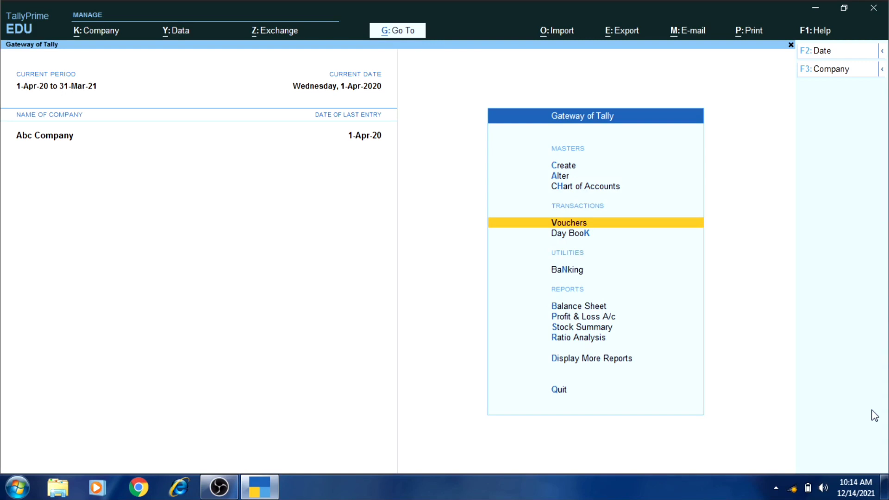
key("Up")
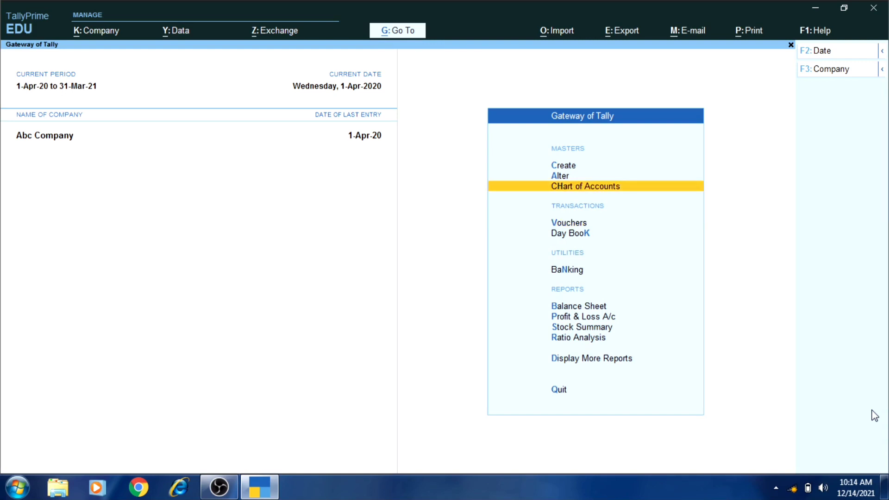
key("Down")
key("Down")
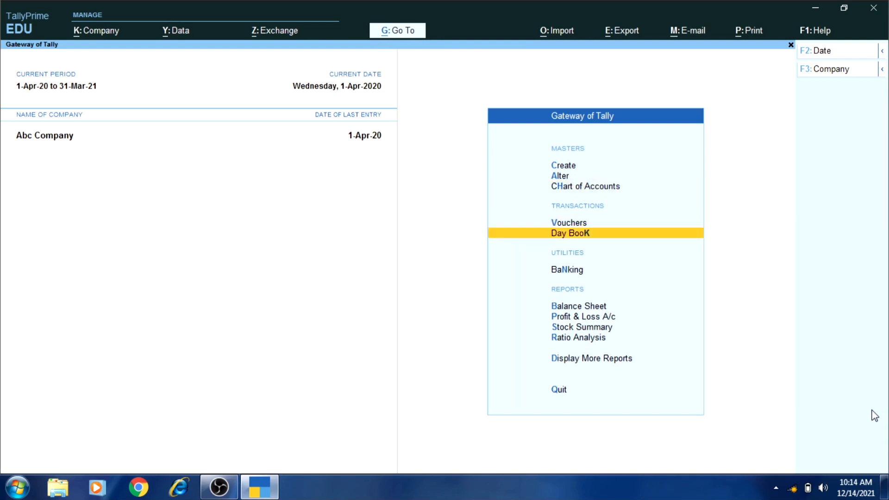
key("Return")
key("Down")
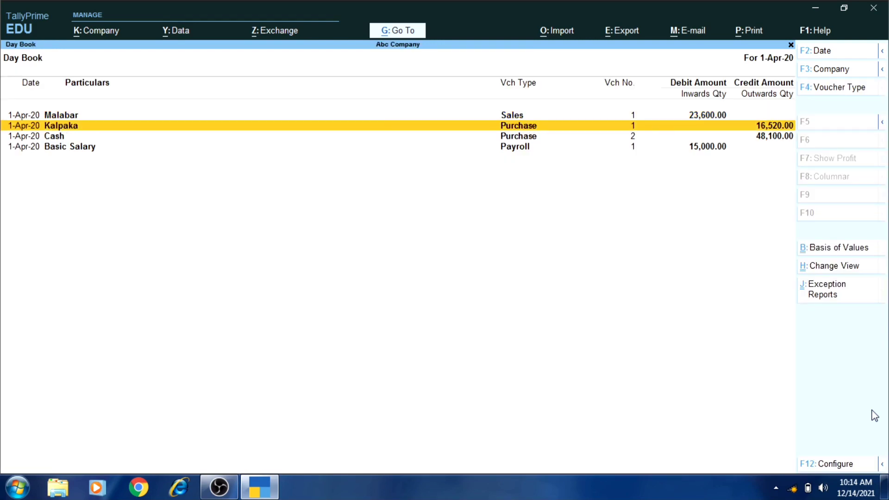
key("Down")
key("Down")
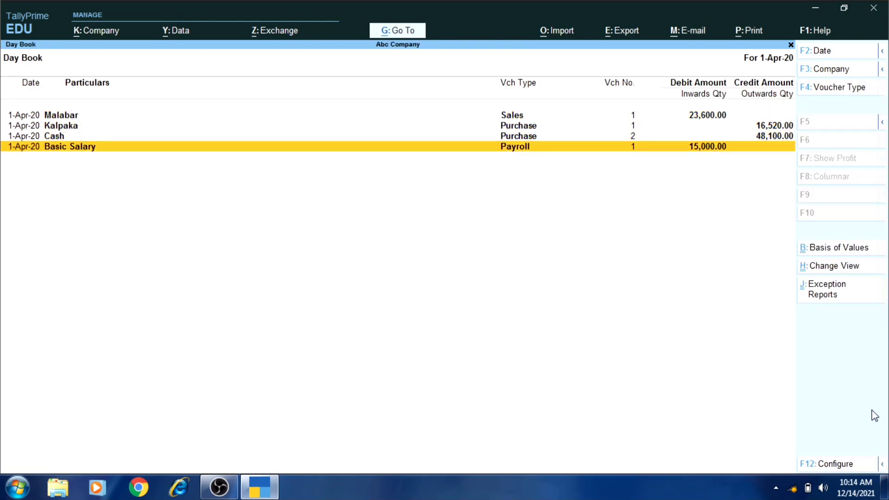